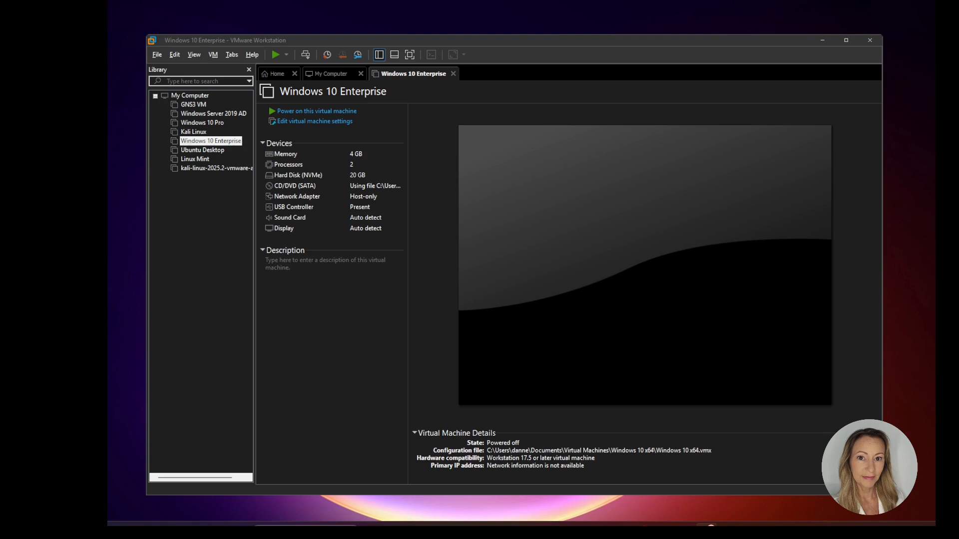
Switch the Windows 10 Enterprise VM's network adapter to the LAN segment option and add a global LAN segment named LAN PT.
{"action": "left_click", "coordinate": [198, 143]}
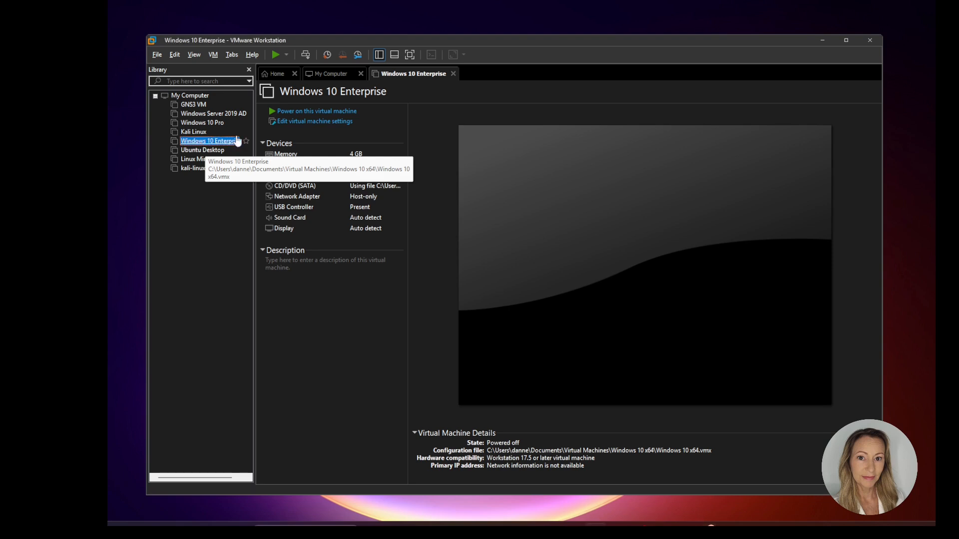
{"action": "left_click", "coordinate": [326, 125]}
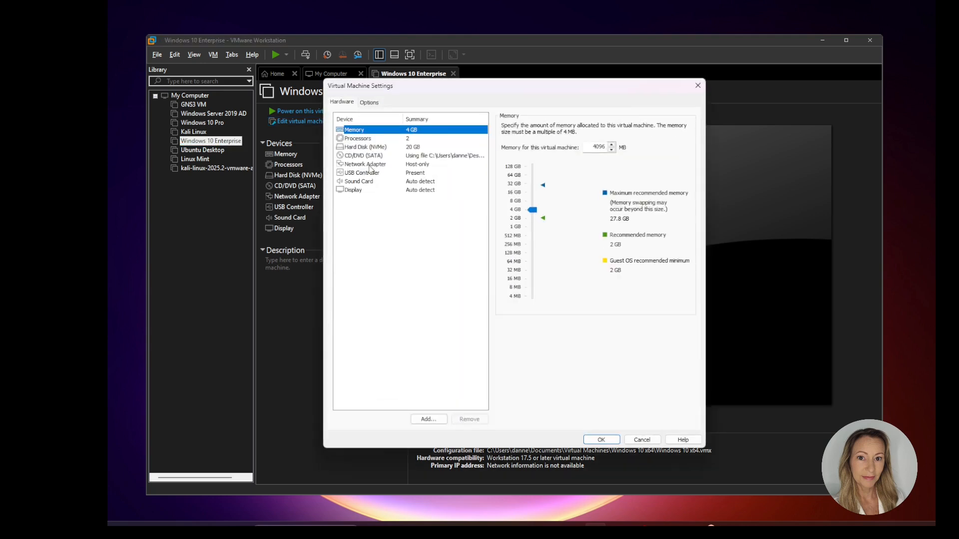
{"action": "left_click", "coordinate": [367, 166]}
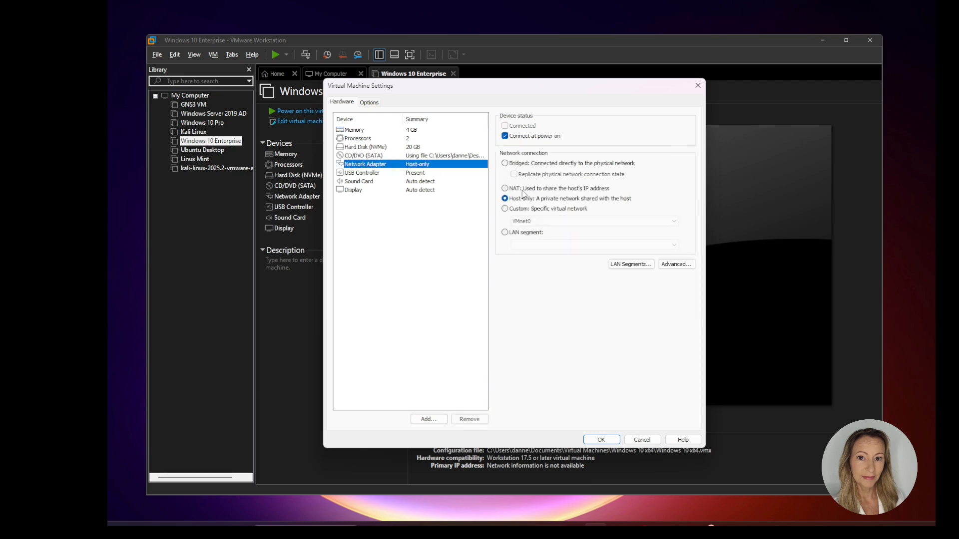
{"action": "left_click", "coordinate": [504, 234]}
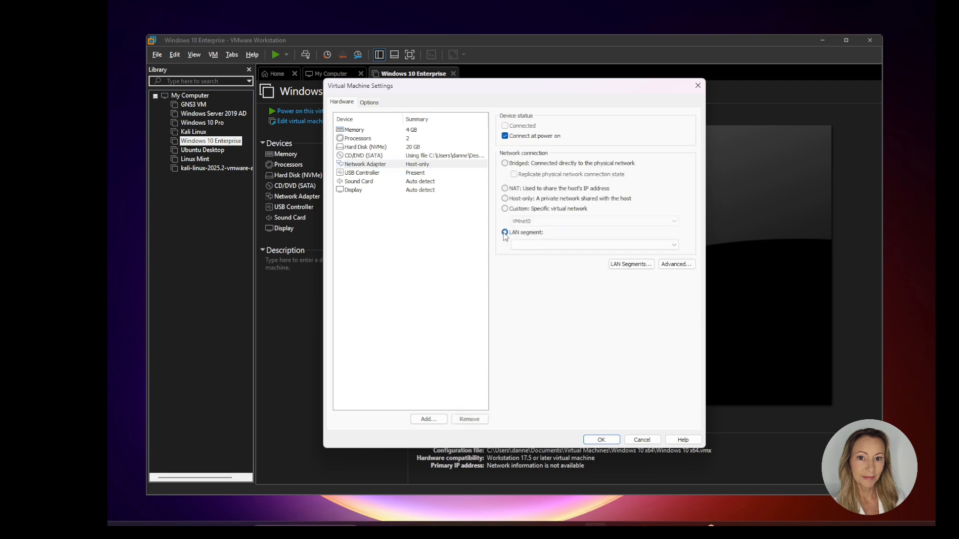
{"action": "left_click", "coordinate": [642, 266]}
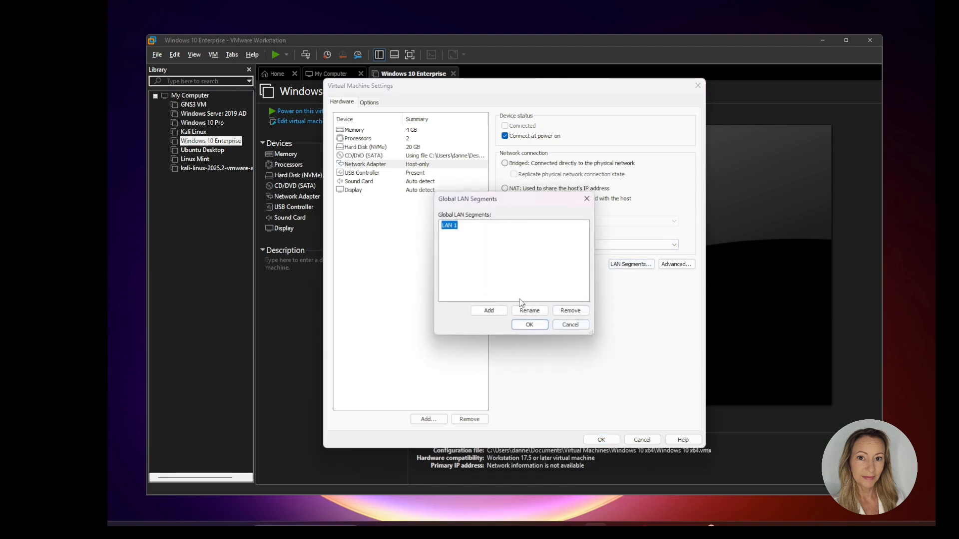
{"action": "left_click", "coordinate": [489, 309]}
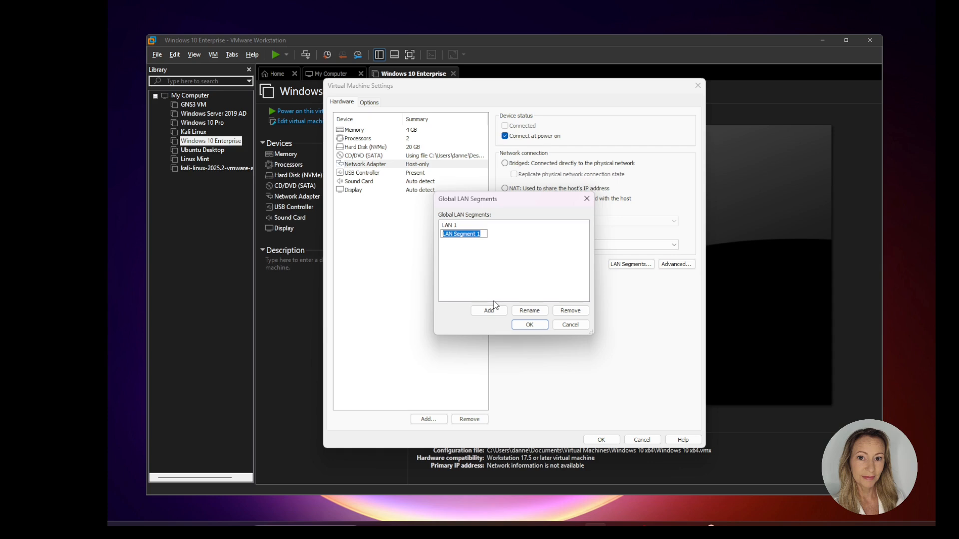
{"action": "type", "text": "LAN PT"}
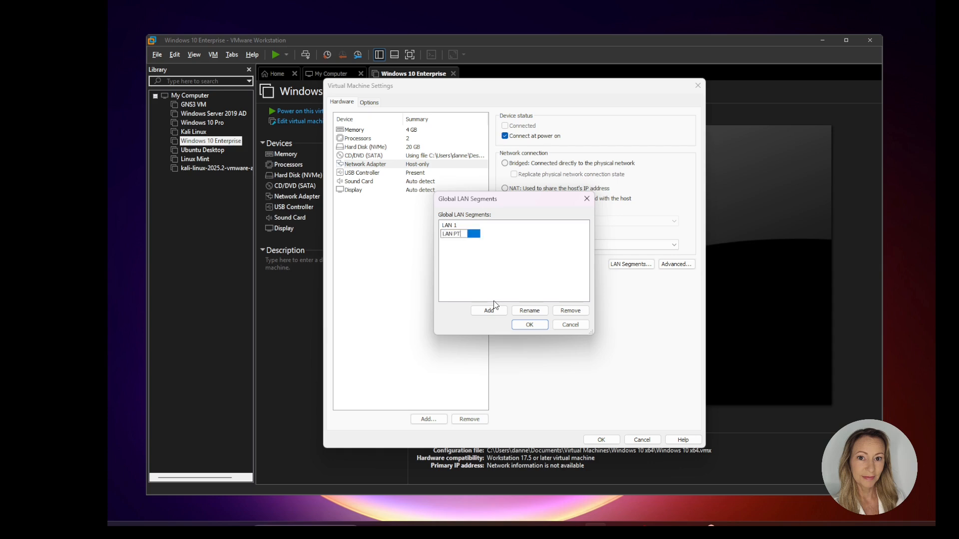
{"action": "left_click", "coordinate": [529, 325]}
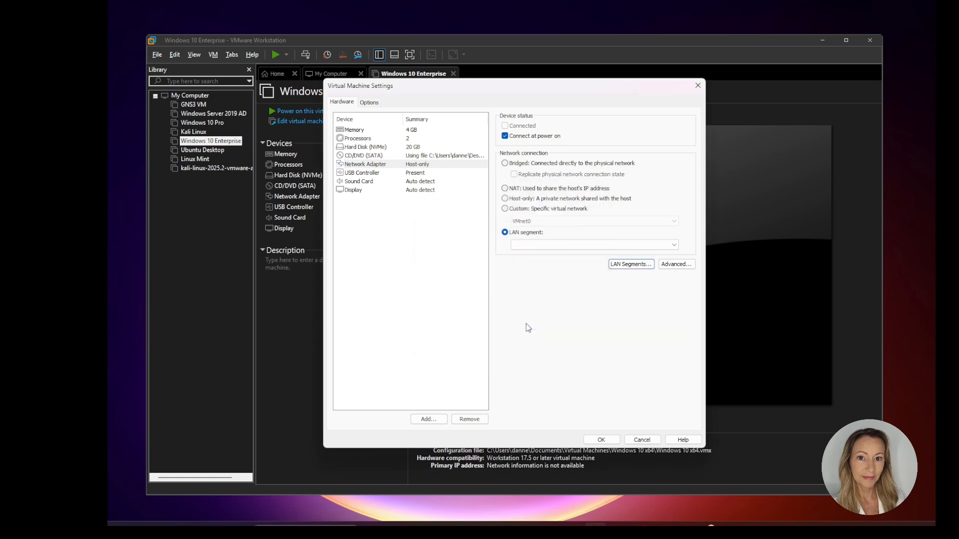
Assign the Windows 10 Enterprise network adapter to the LAN PT segment and save the virtual machine settings.
{"action": "left_click", "coordinate": [675, 245]}
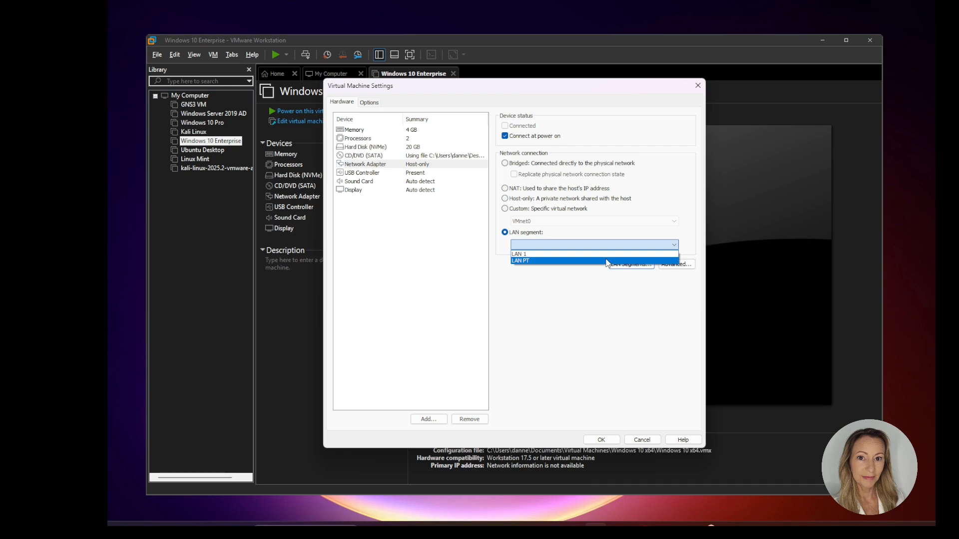
{"action": "left_click", "coordinate": [607, 260]}
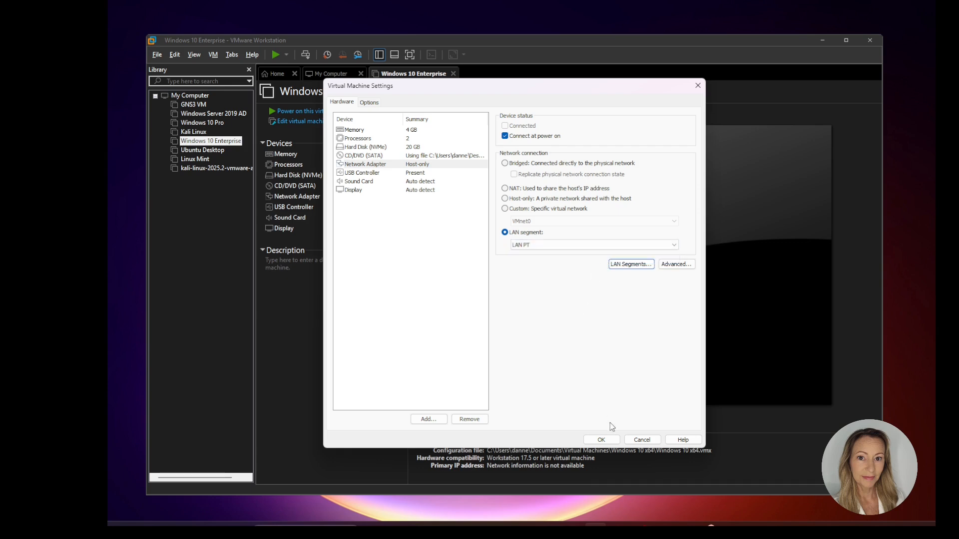
{"action": "left_click", "coordinate": [601, 440]}
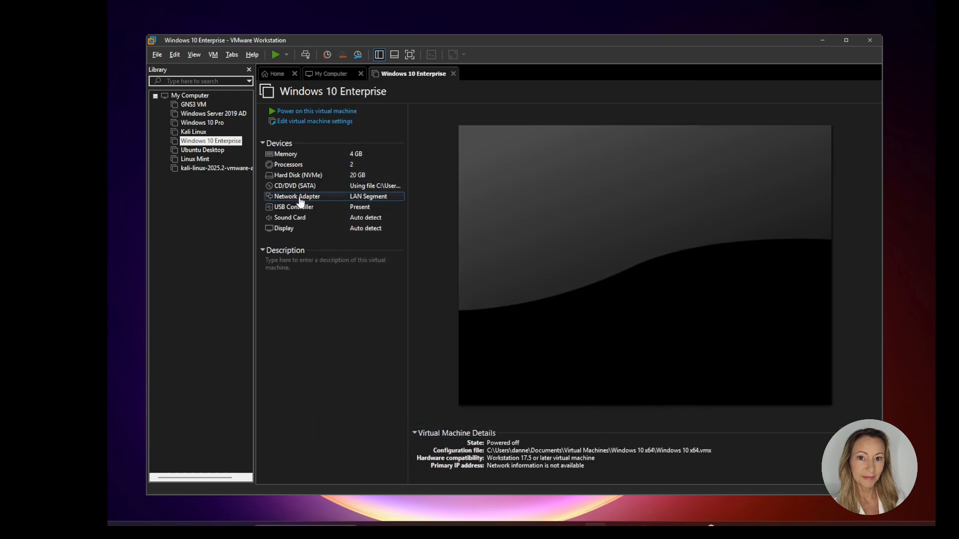
Connect the Ubuntu Desktop VM's network adapter to the LAN PT segment and save its settings.
{"action": "left_click", "coordinate": [201, 151]}
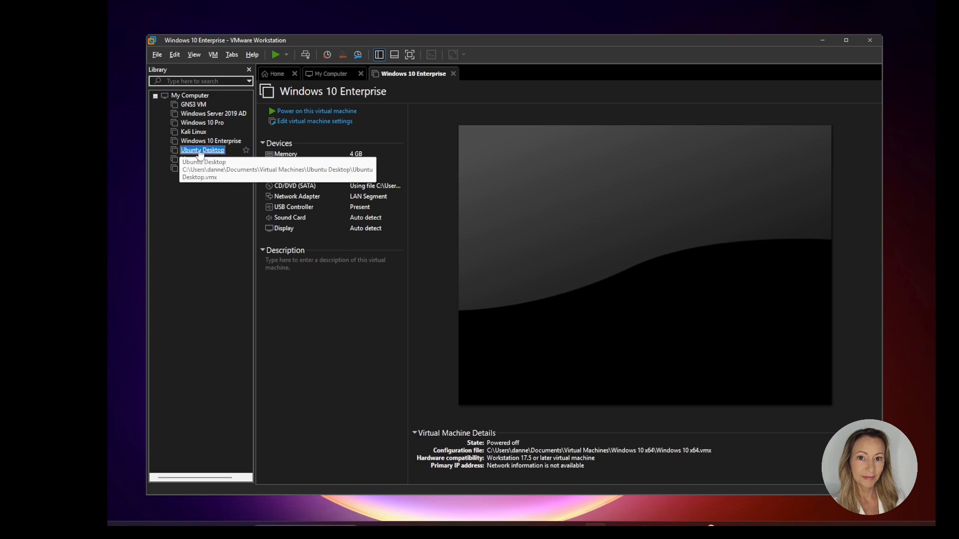
{"action": "left_click", "coordinate": [298, 123]}
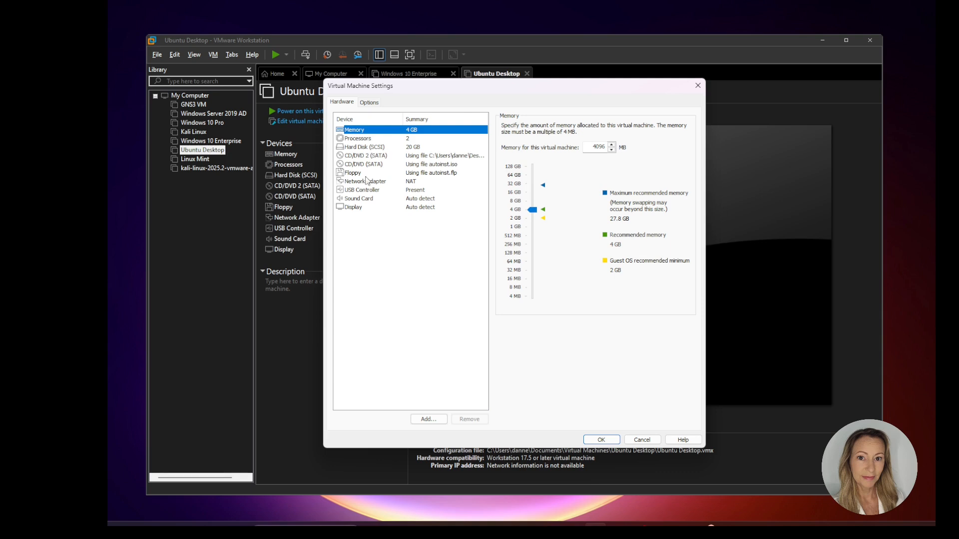
{"action": "left_click", "coordinate": [368, 181]}
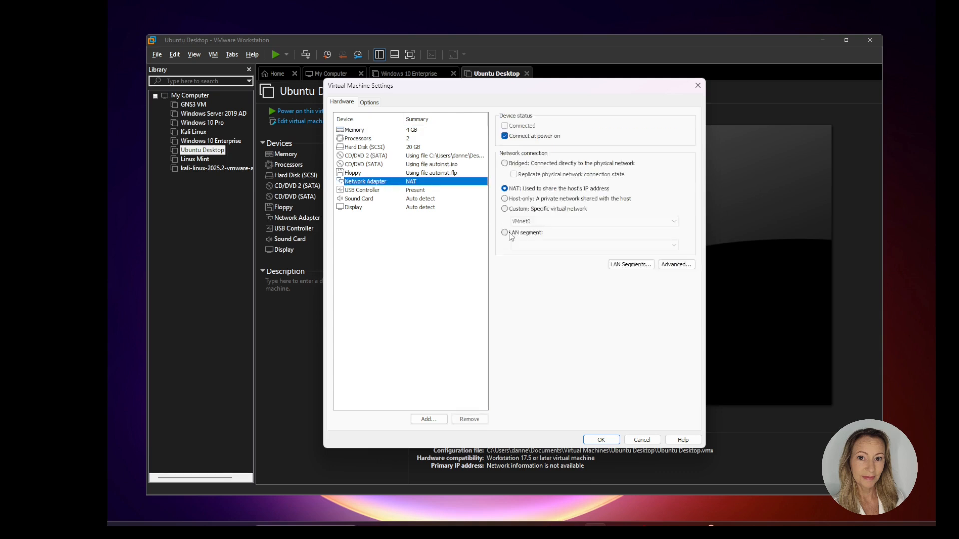
{"action": "left_click", "coordinate": [510, 234]}
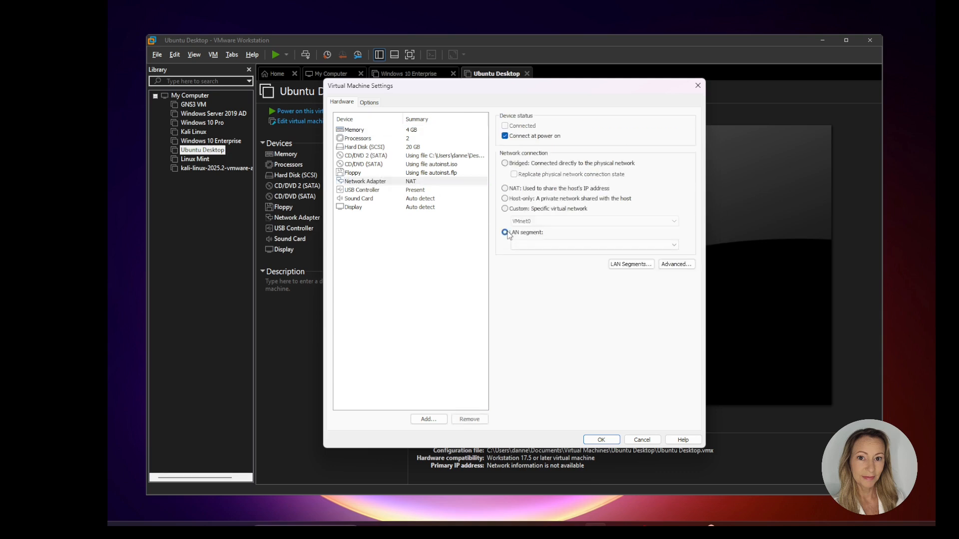
{"action": "left_click", "coordinate": [677, 245]}
{"action": "left_click", "coordinate": [599, 260]}
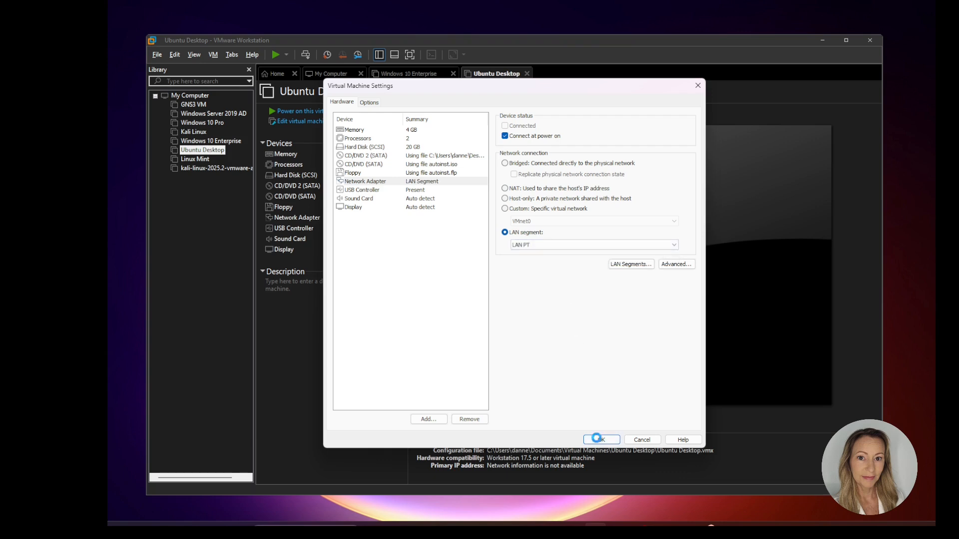
{"action": "left_click", "coordinate": [600, 440]}
Connect the Linux Mint VM's network adapter to the LAN PT segment and save its settings.
{"action": "left_click", "coordinate": [200, 159]}
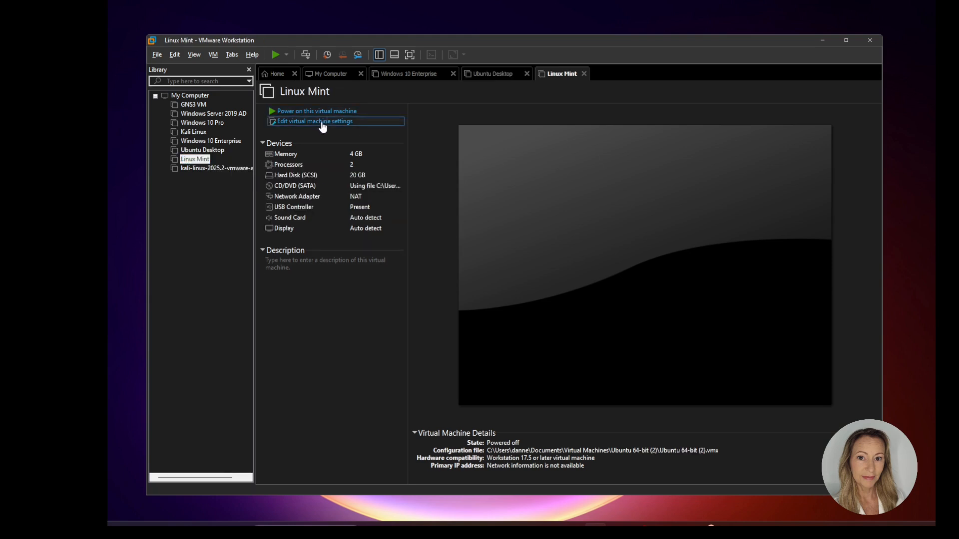
{"action": "left_click", "coordinate": [321, 122]}
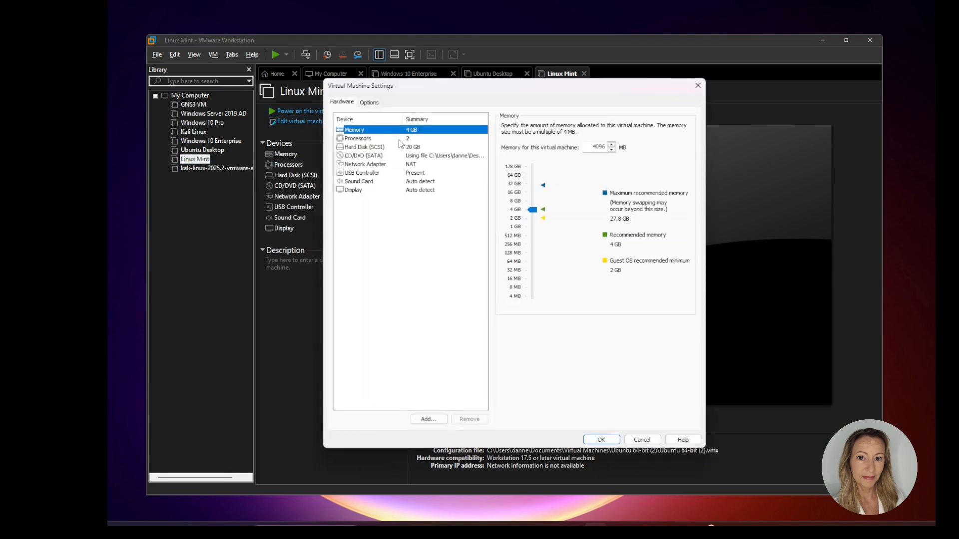
{"action": "left_click", "coordinate": [393, 168]}
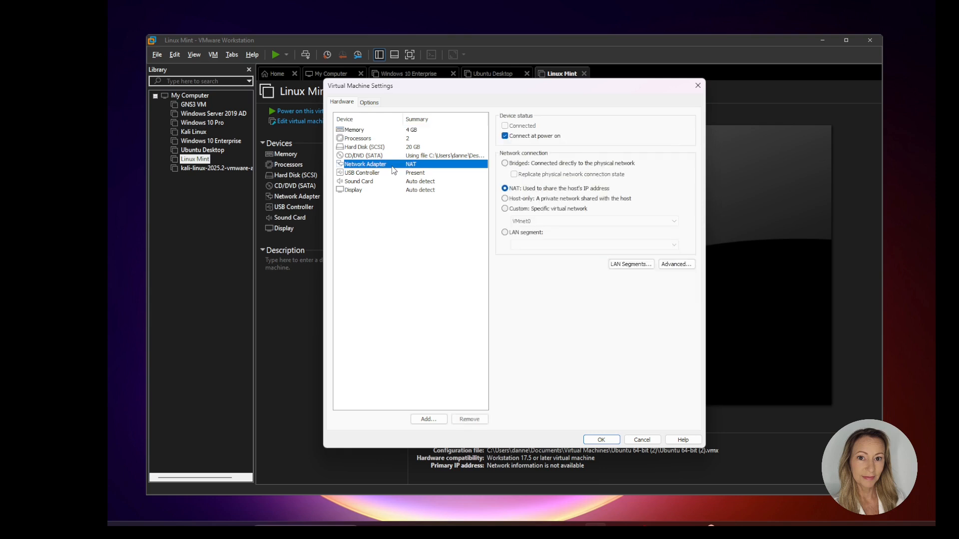
{"action": "left_click", "coordinate": [505, 232]}
{"action": "left_click", "coordinate": [669, 244]}
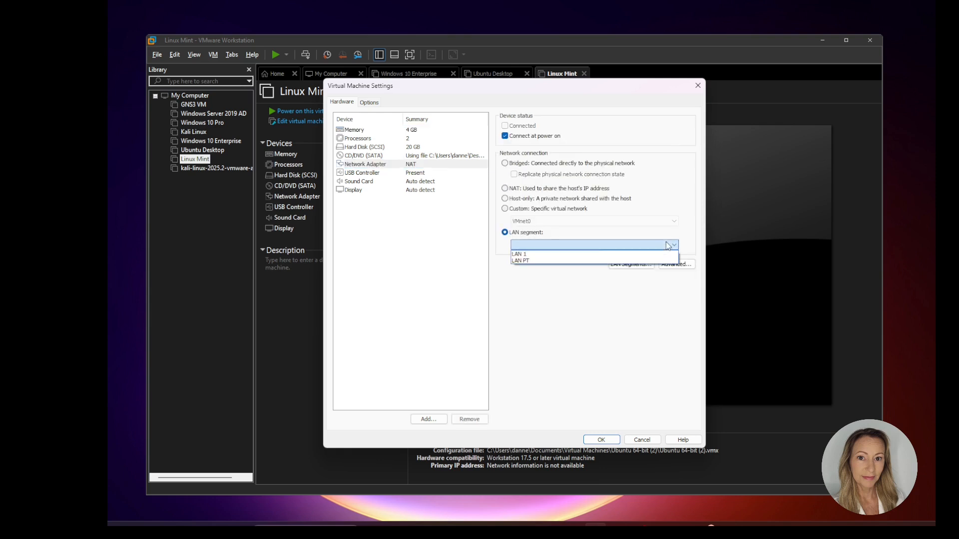
{"action": "left_click", "coordinate": [579, 260]}
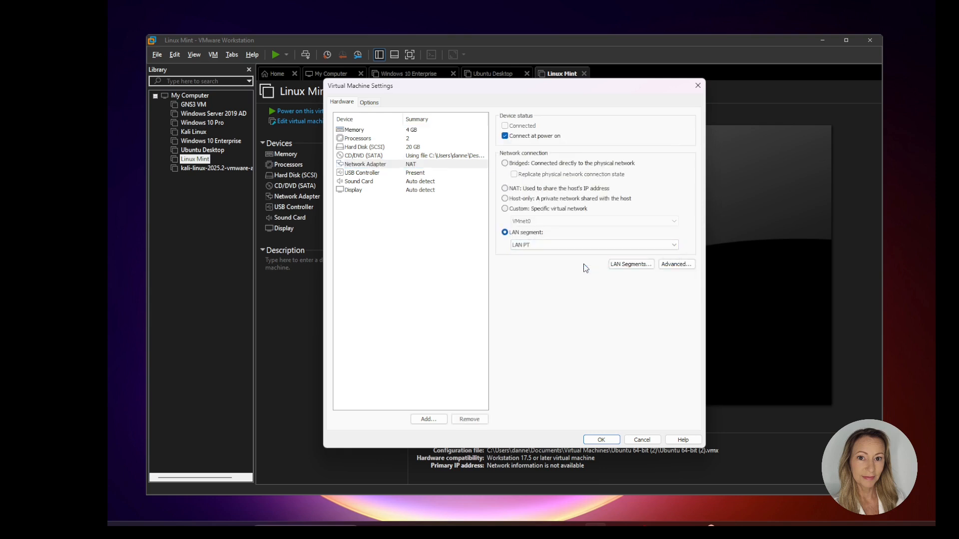
{"action": "left_click", "coordinate": [605, 439]}
Connect the kali-linux-2025.2-vmware-amd64 VM's network adapter to the LAN PT segment and save its settings.
{"action": "left_click", "coordinate": [210, 168]}
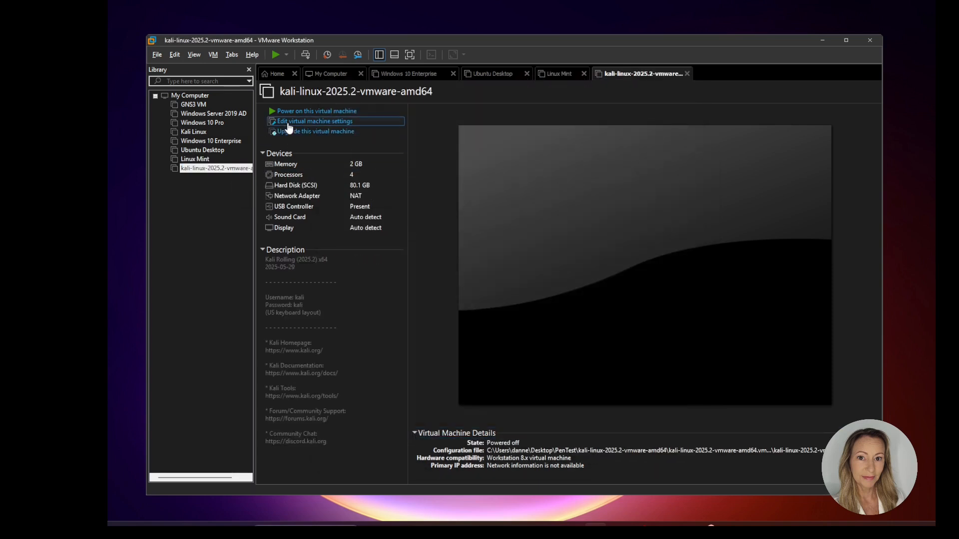
{"action": "left_click", "coordinate": [287, 122]}
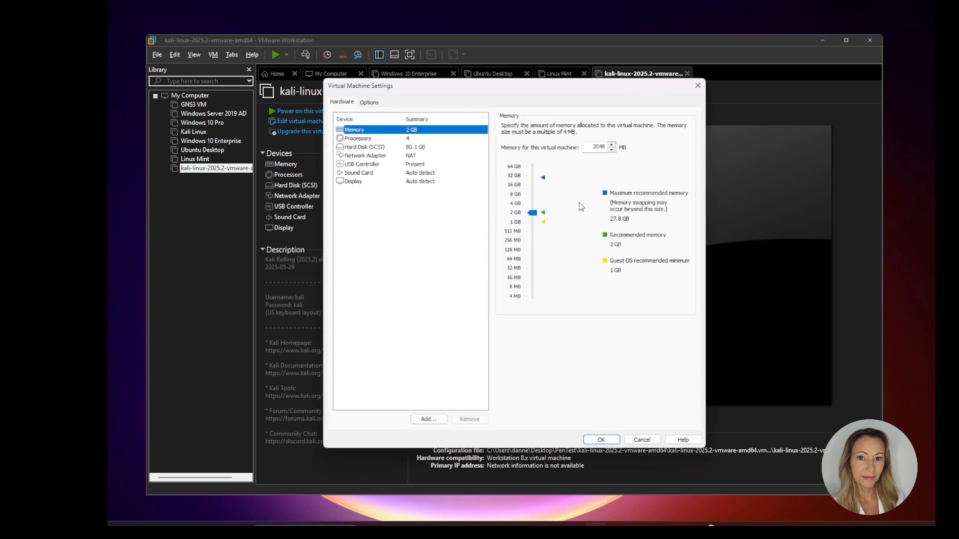
{"action": "left_click", "coordinate": [397, 155]}
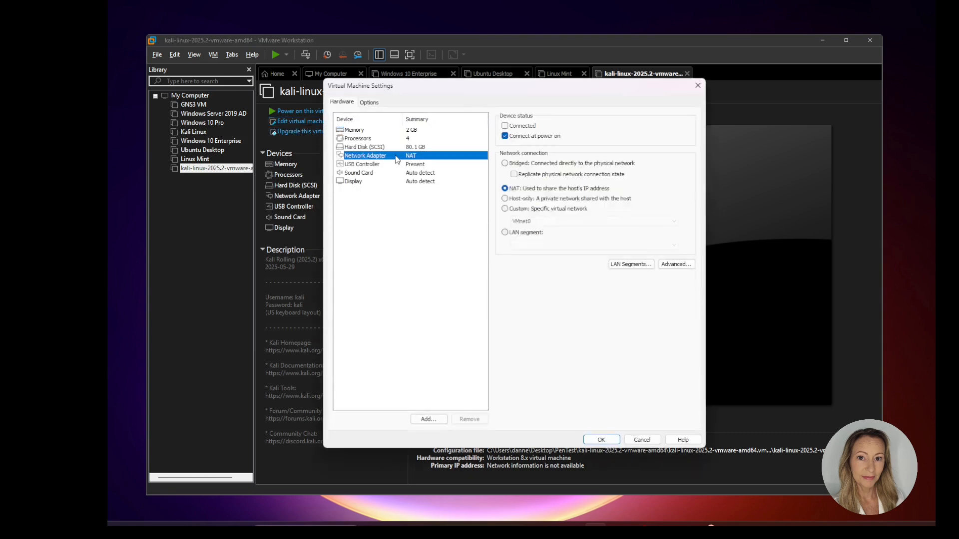
{"action": "left_click", "coordinate": [505, 209]}
{"action": "left_click", "coordinate": [505, 233]}
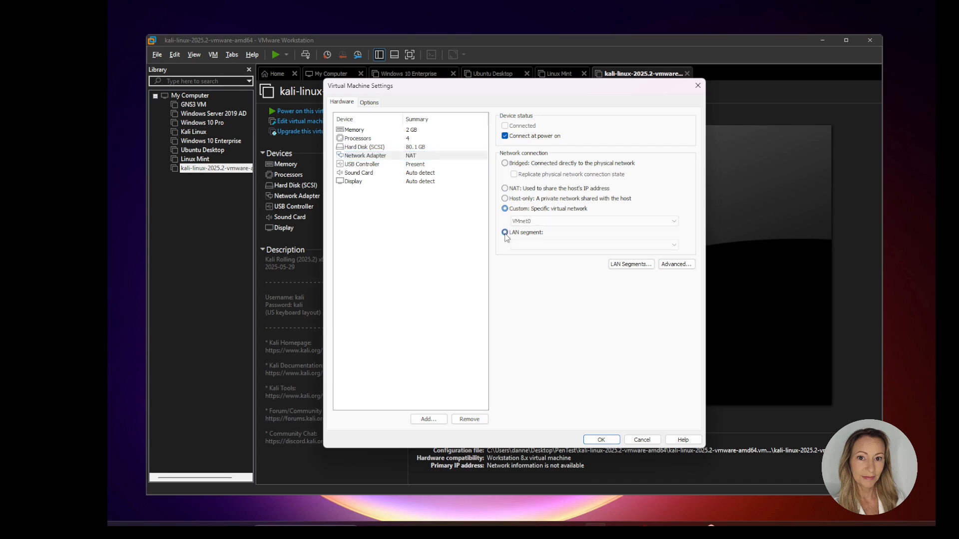
{"action": "left_click", "coordinate": [675, 245]}
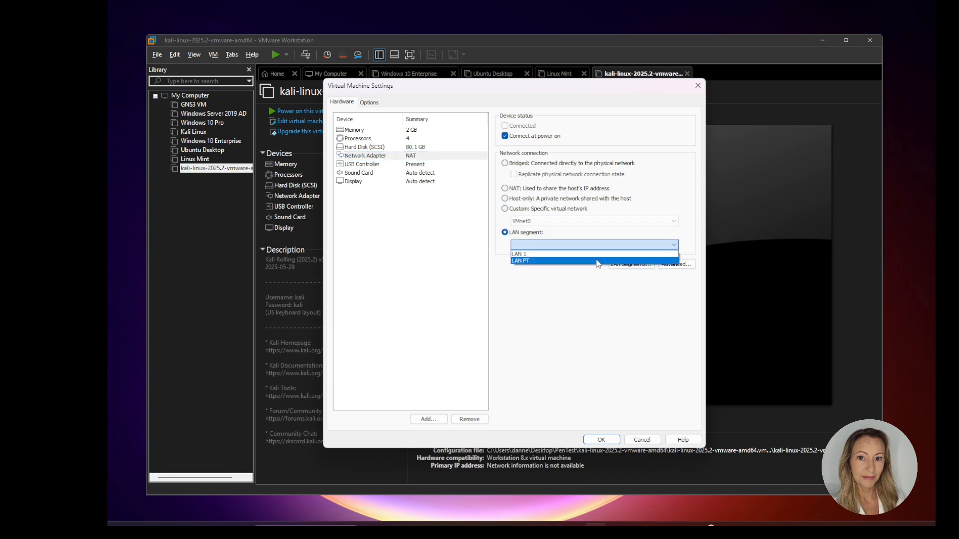
{"action": "left_click", "coordinate": [597, 260]}
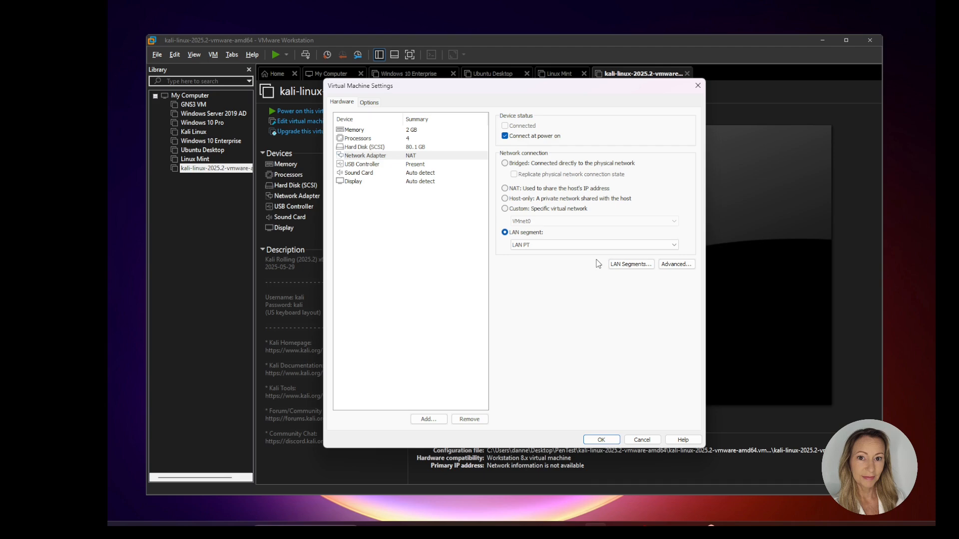
{"action": "left_click", "coordinate": [601, 440]}
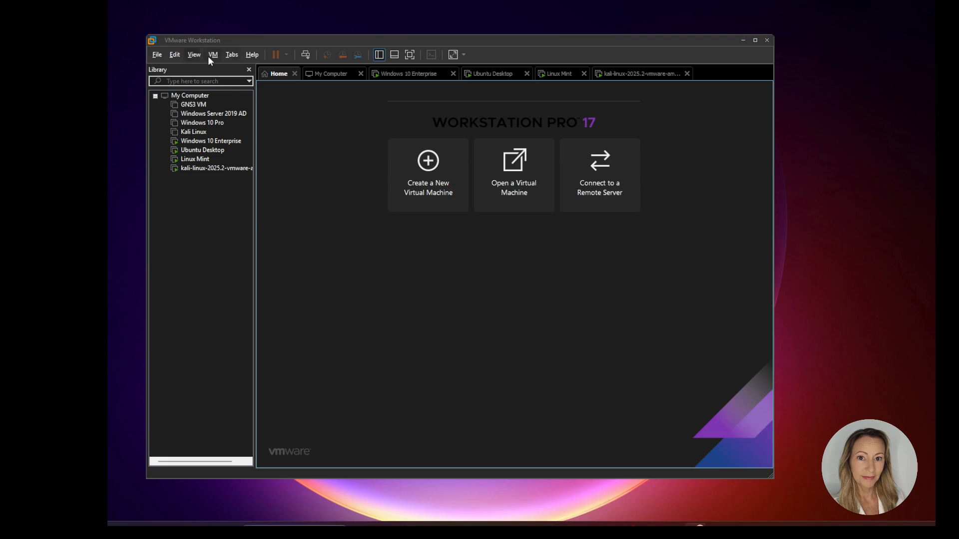
Bring up the running Windows 10 Enterprise VM and sign in with the account password.
{"action": "left_click", "coordinate": [411, 75]}
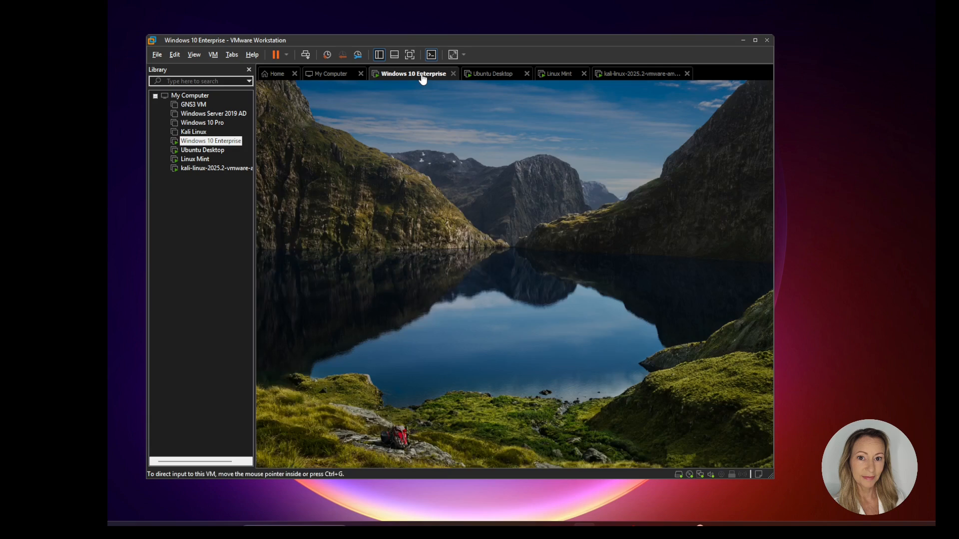
{"action": "left_click", "coordinate": [461, 295]}
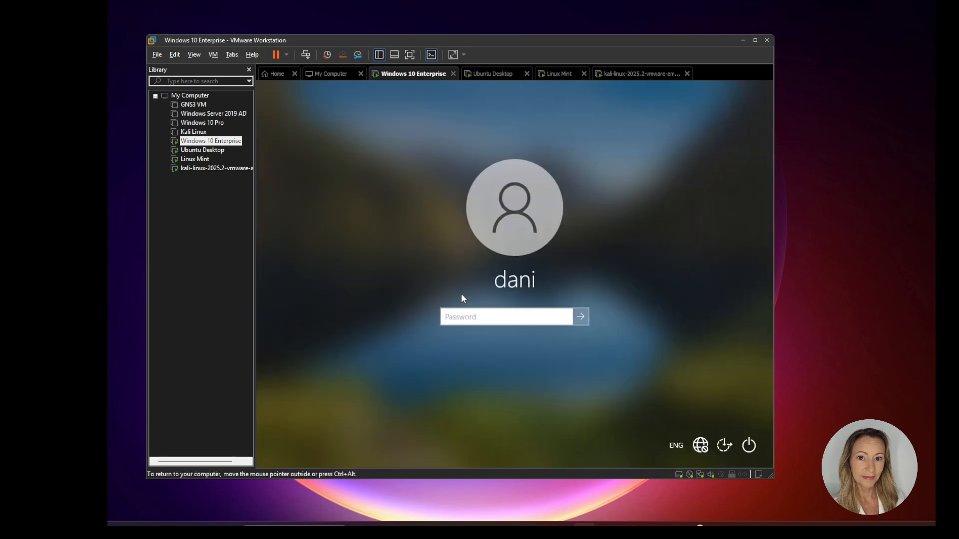
{"action": "type", "text": "a"}
{"action": "key", "text": "Return"}
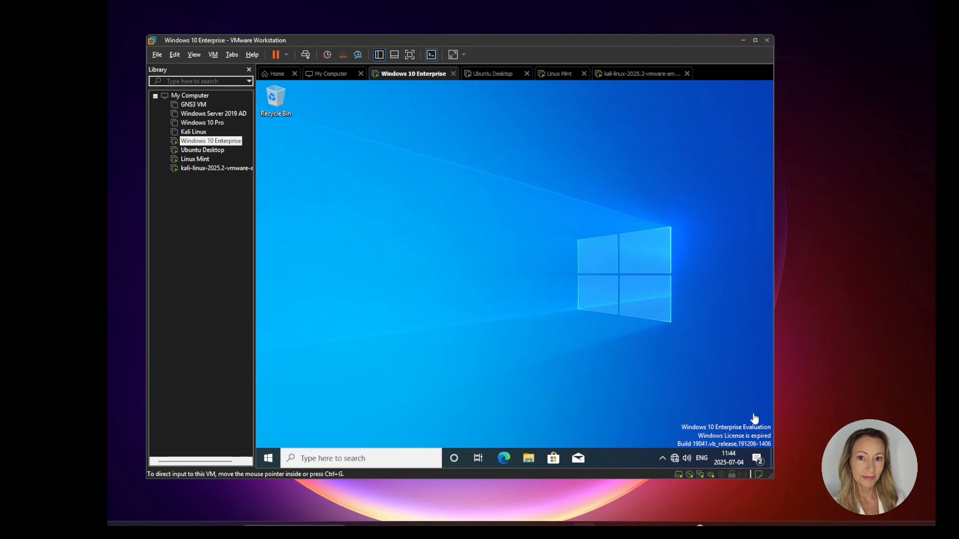
Open the adapter options for the Ethernet connection from the Windows 10 guest's Network & Internet settings.
{"action": "left_click", "coordinate": [677, 459]}
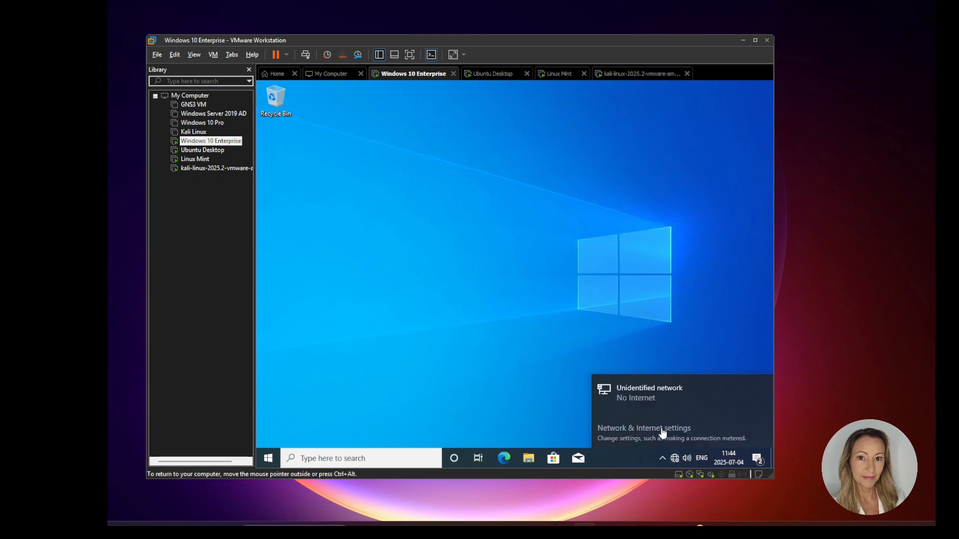
{"action": "left_click", "coordinate": [663, 428]}
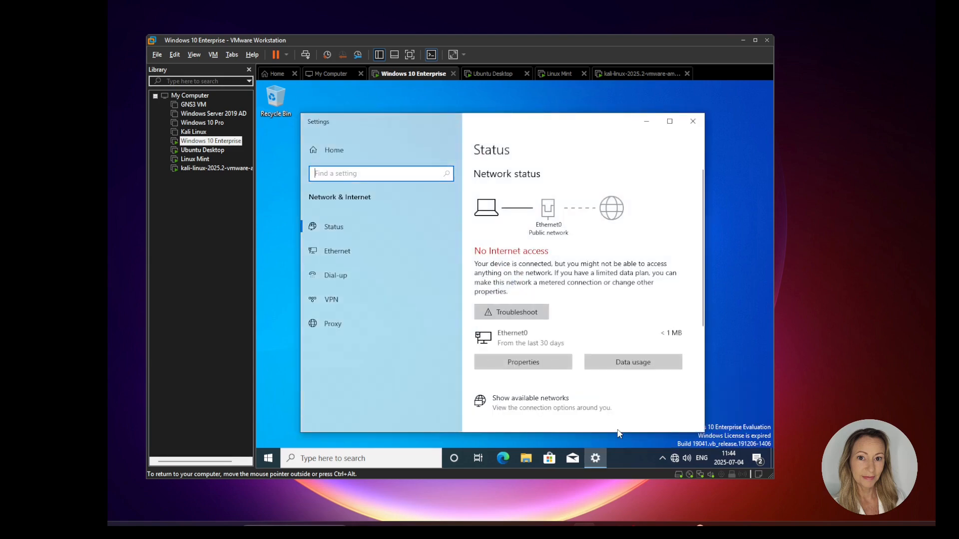
{"action": "left_click", "coordinate": [338, 252]}
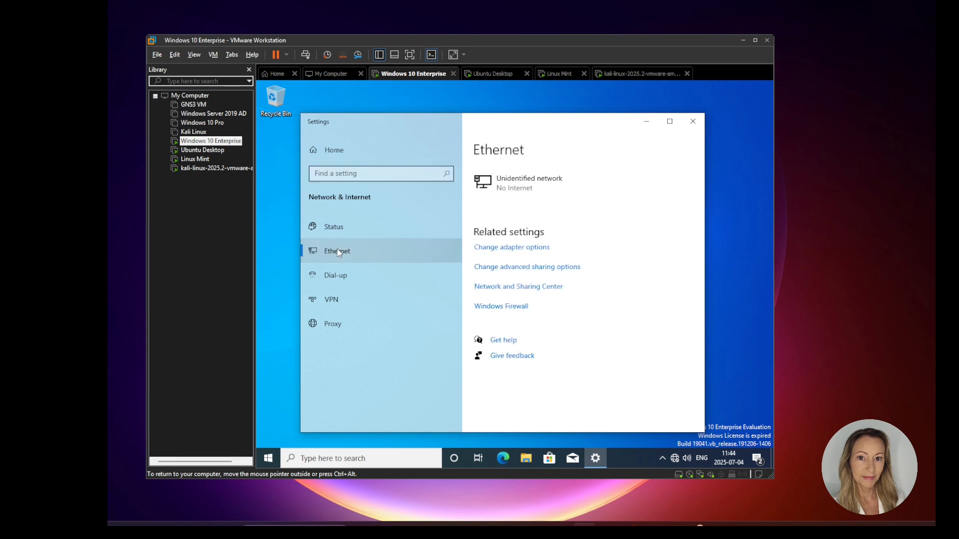
{"action": "left_click", "coordinate": [529, 249]}
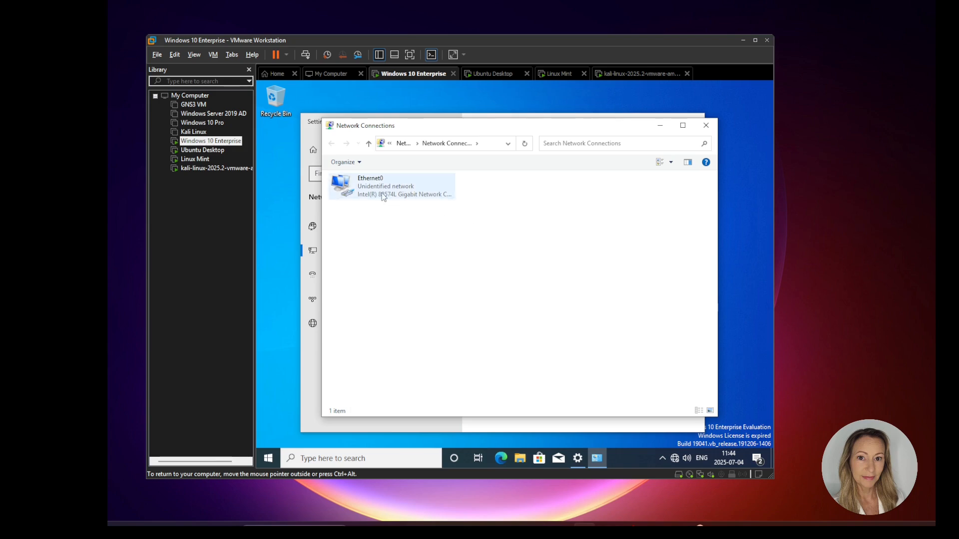
Open the properties of the Ethernet0 adapter and disable Internet Protocol Version 6 (TCP/IPv6).
{"action": "right_click", "coordinate": [382, 197]}
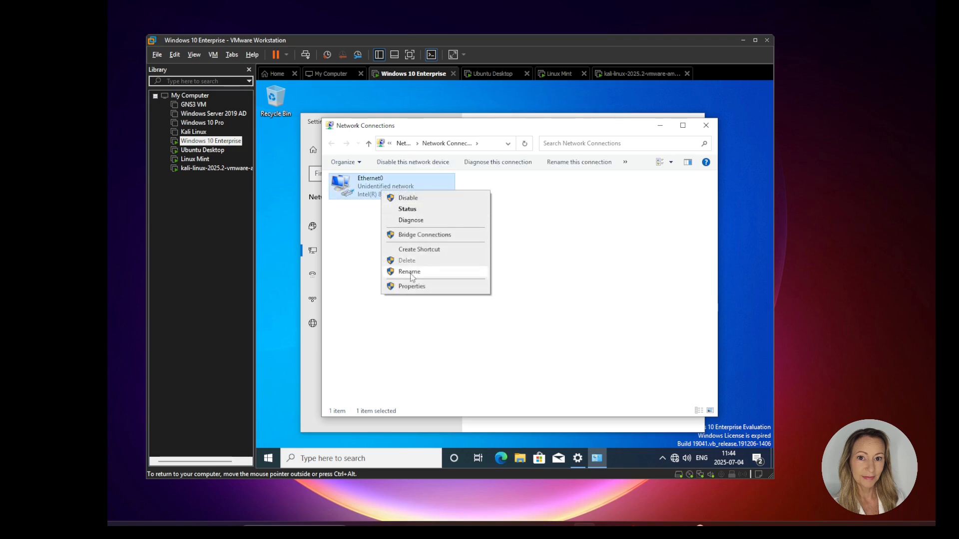
{"action": "left_click", "coordinate": [413, 287]}
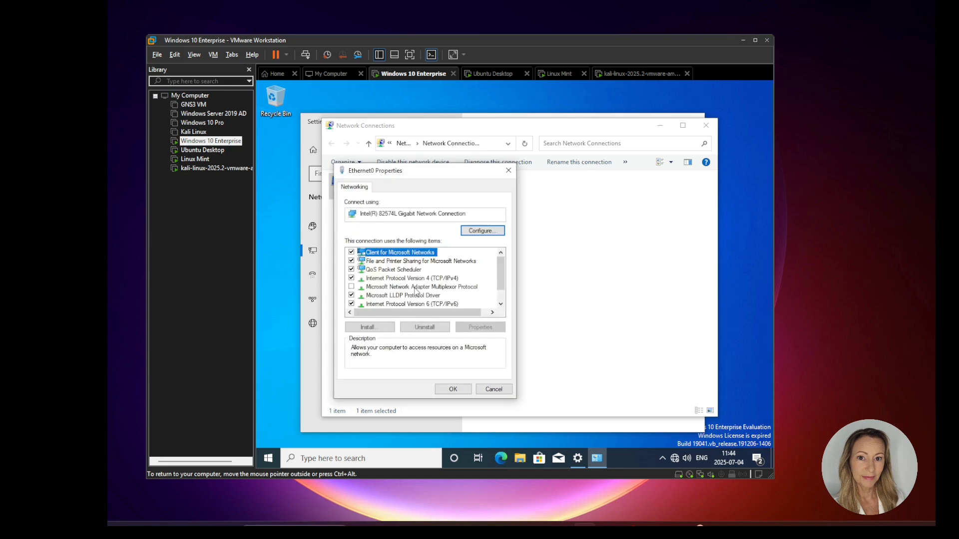
{"action": "left_click", "coordinate": [352, 304]}
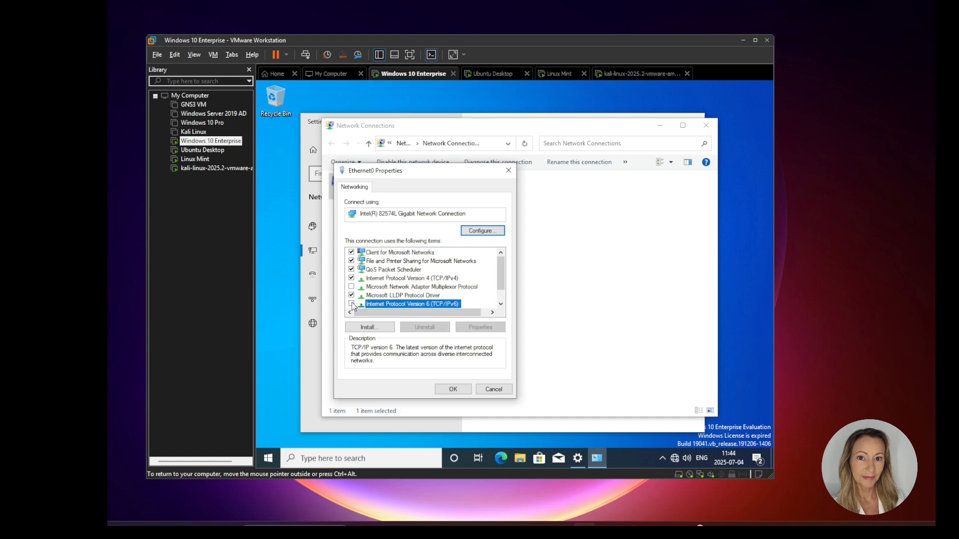
Assign Ethernet0 the static IPv4 address 192.168.1.5 with its default subnet mask, save it and close the adapter windows.
{"action": "left_click", "coordinate": [387, 279]}
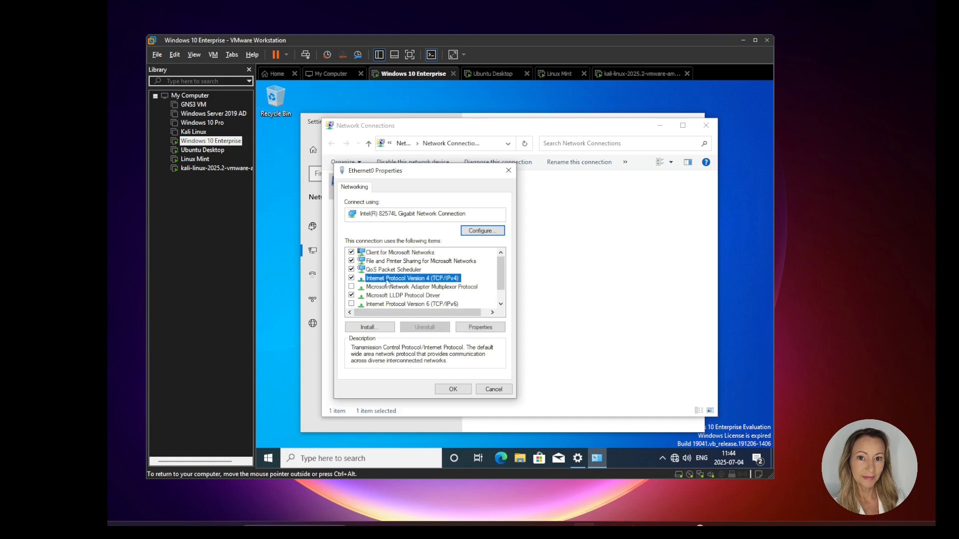
{"action": "left_click", "coordinate": [494, 327]}
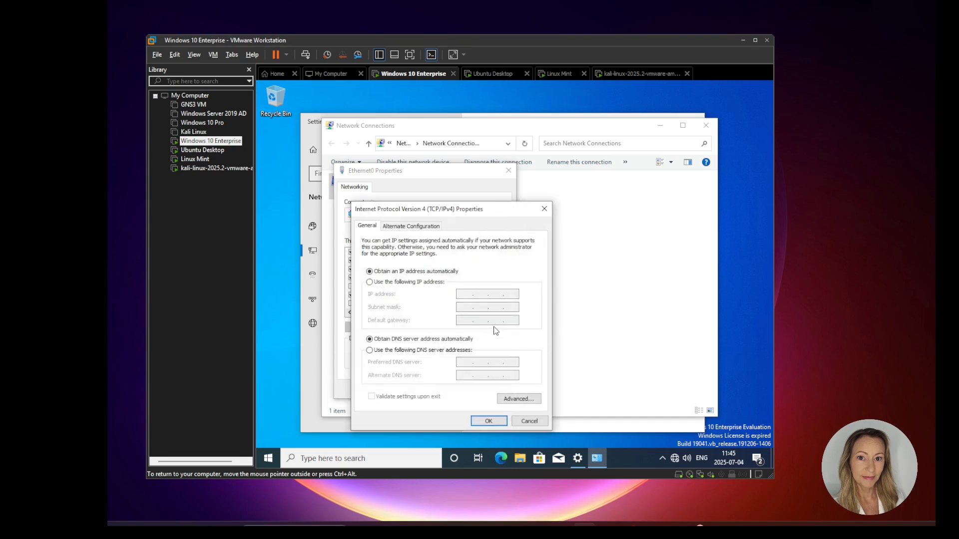
{"action": "left_click", "coordinate": [370, 283]}
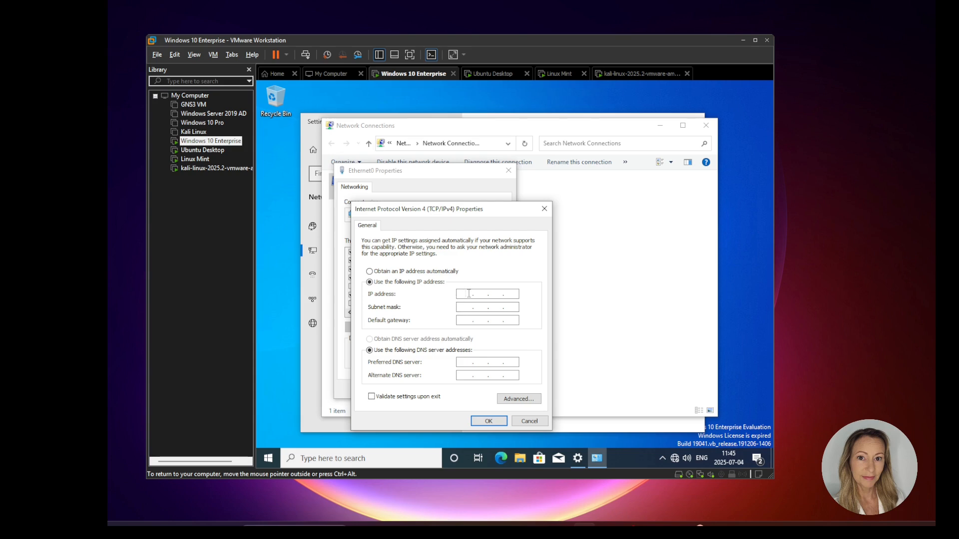
{"action": "type", "text": "192 . 168 . 1 . 5"}
{"action": "left_click", "coordinate": [469, 309]}
{"action": "left_click", "coordinate": [493, 422]}
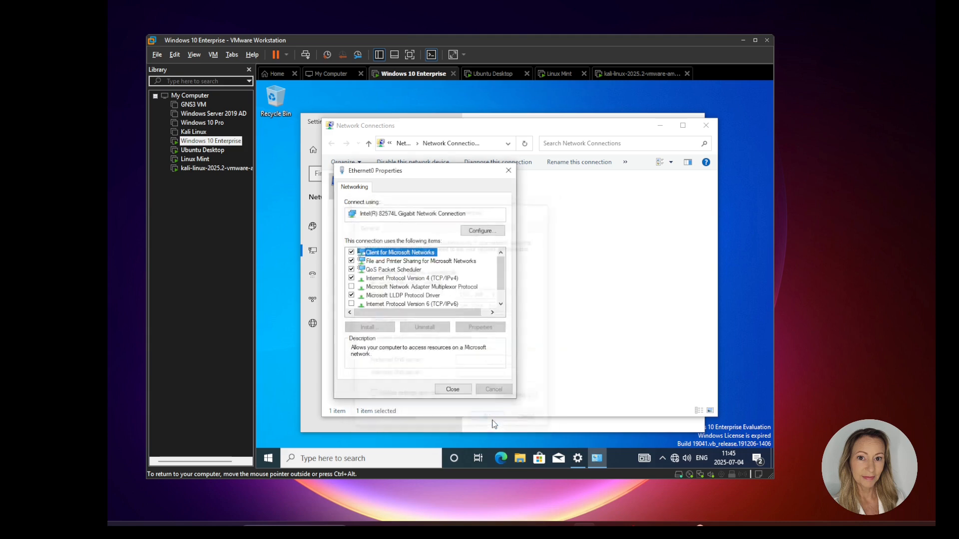
{"action": "left_click", "coordinate": [453, 389]}
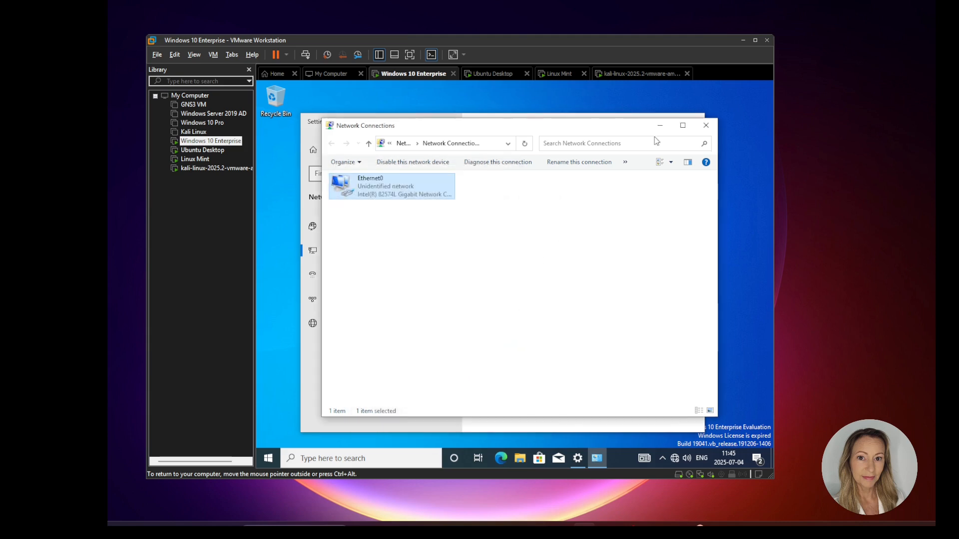
{"action": "left_click", "coordinate": [715, 131]}
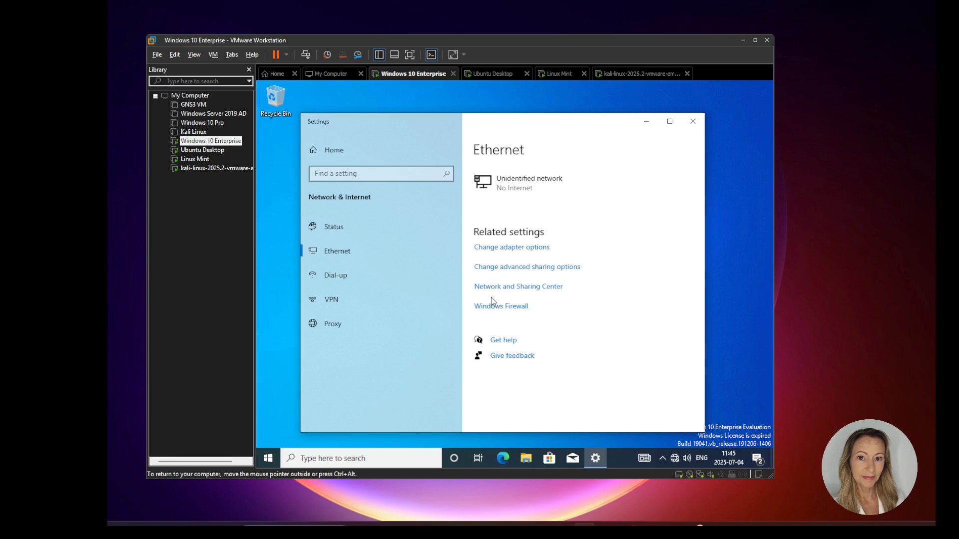
Turn off Microsoft Defender Firewall for the domain network in the Windows Firewall settings and approve the elevation request.
{"action": "left_click", "coordinate": [499, 310]}
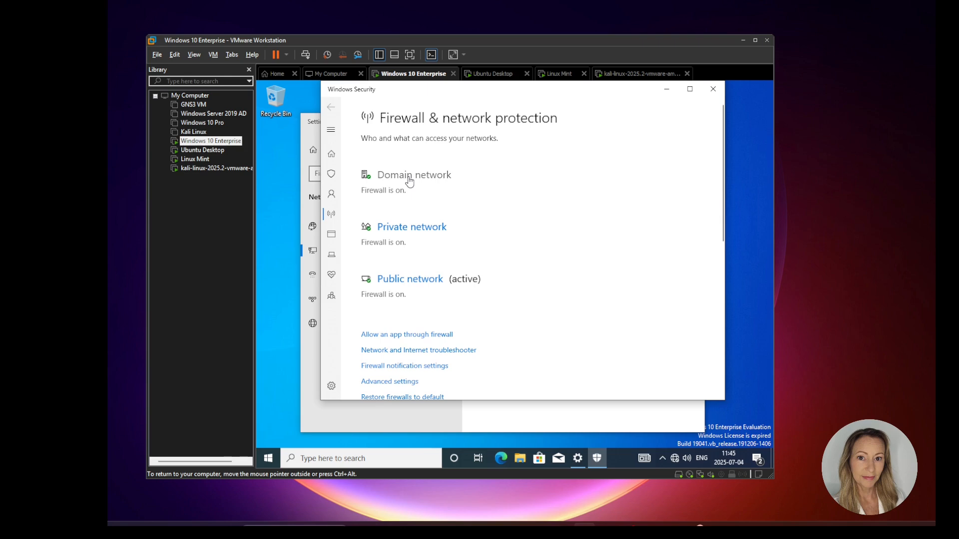
{"action": "left_click", "coordinate": [410, 178]}
{"action": "scroll", "coordinate": [408, 180], "scroll_direction": "down", "scroll_amount": 1}
{"action": "left_click", "coordinate": [378, 284]}
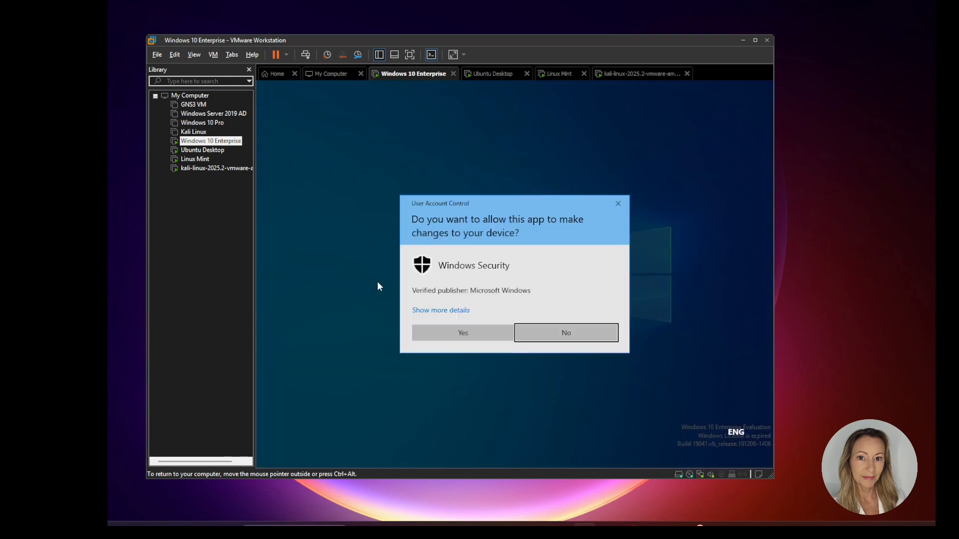
{"action": "left_click", "coordinate": [463, 333]}
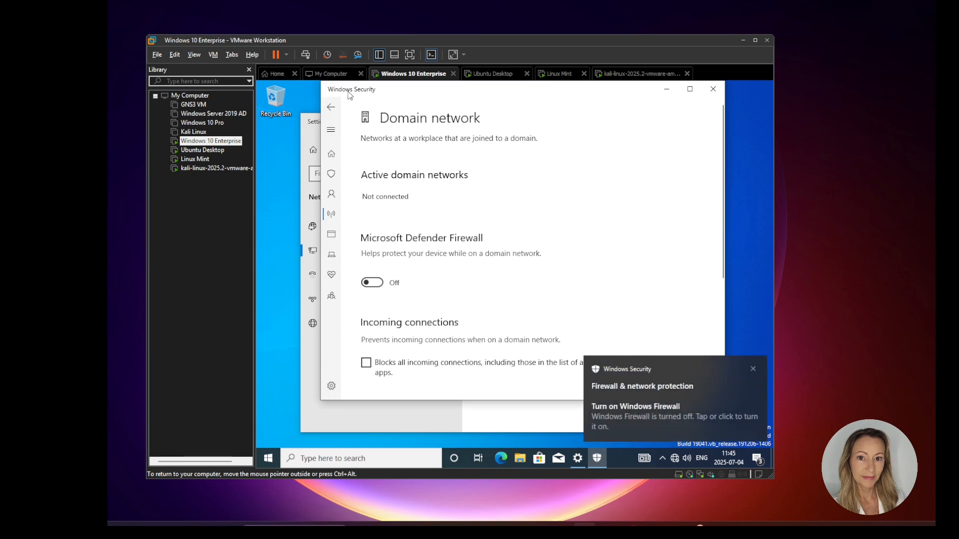
Turn off Microsoft Defender Firewall for the private network and approve the elevation request.
{"action": "left_click", "coordinate": [331, 107]}
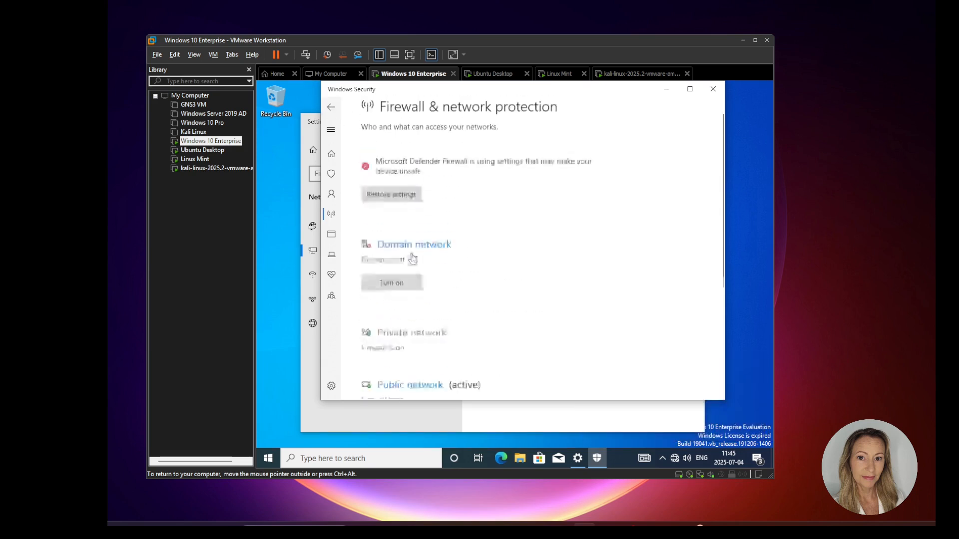
{"action": "left_click", "coordinate": [408, 255]}
{"action": "left_click", "coordinate": [379, 293]}
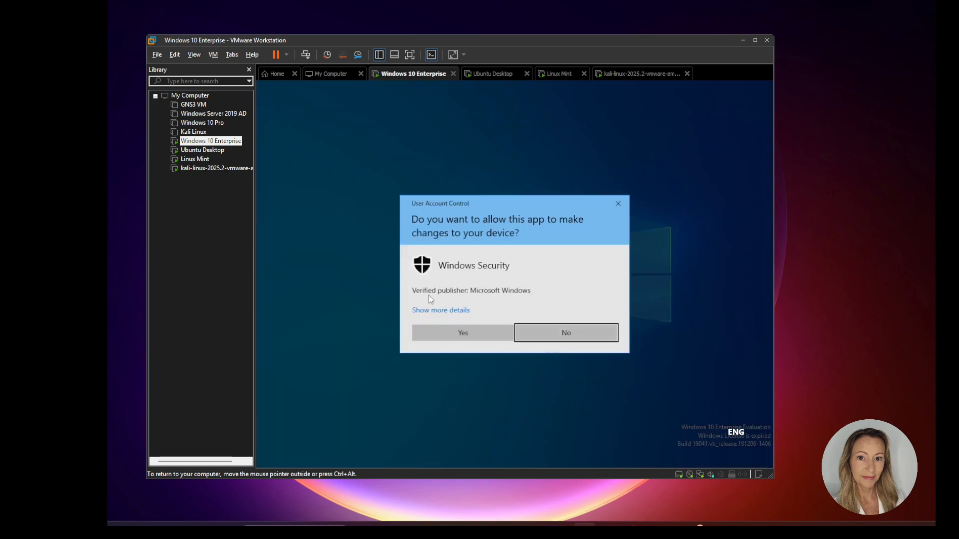
{"action": "left_click", "coordinate": [473, 334]}
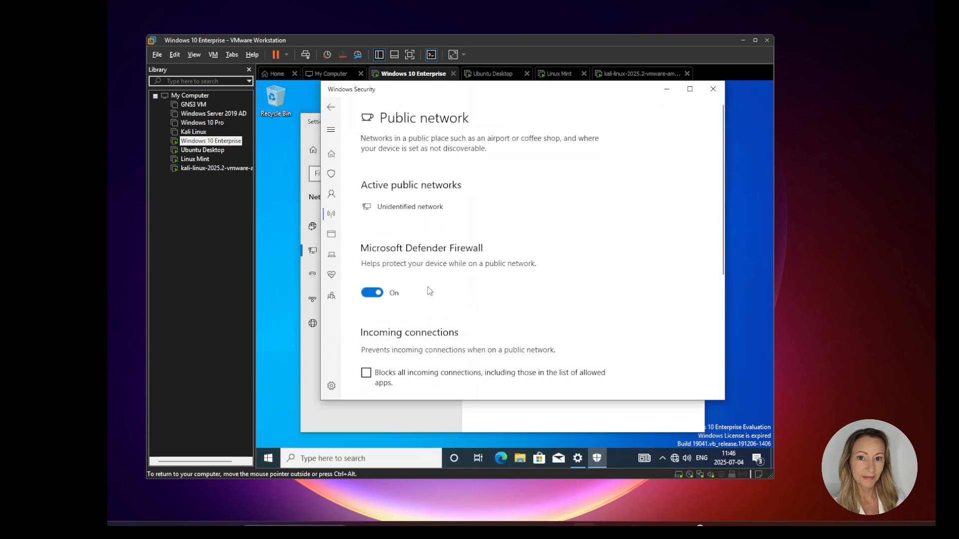
Turn off Microsoft Defender Firewall for the public network, approve the elevation request, and close Windows Security and Settings.
{"action": "left_click", "coordinate": [378, 295]}
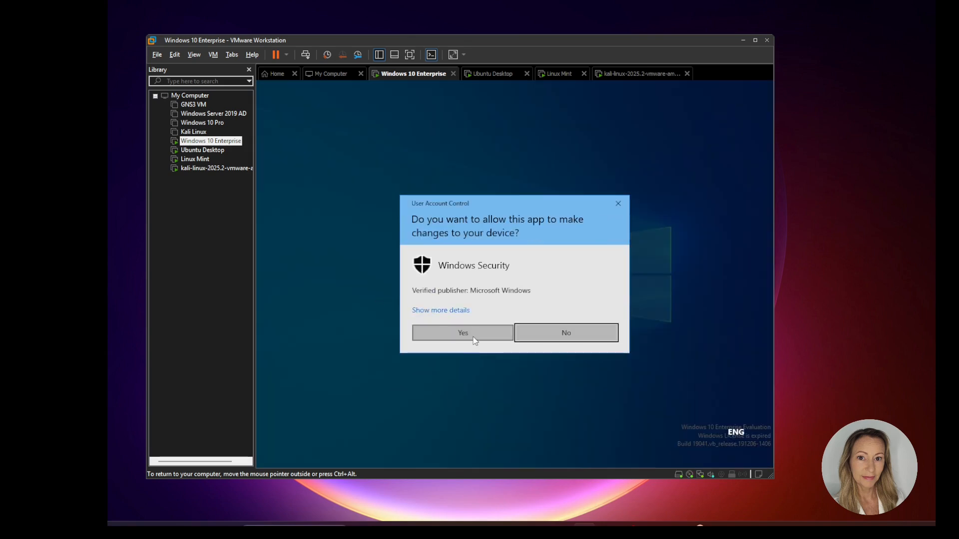
{"action": "left_click", "coordinate": [474, 339]}
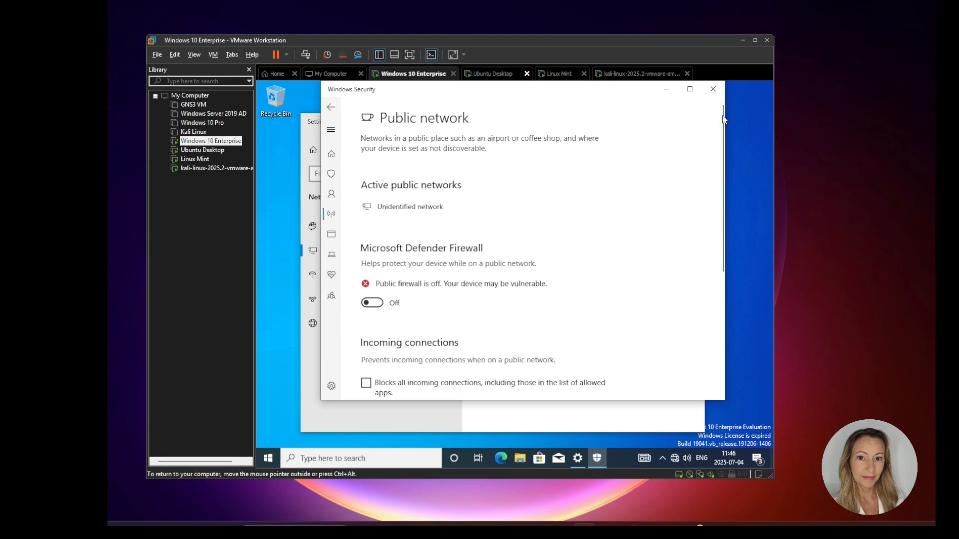
{"action": "left_click", "coordinate": [716, 90]}
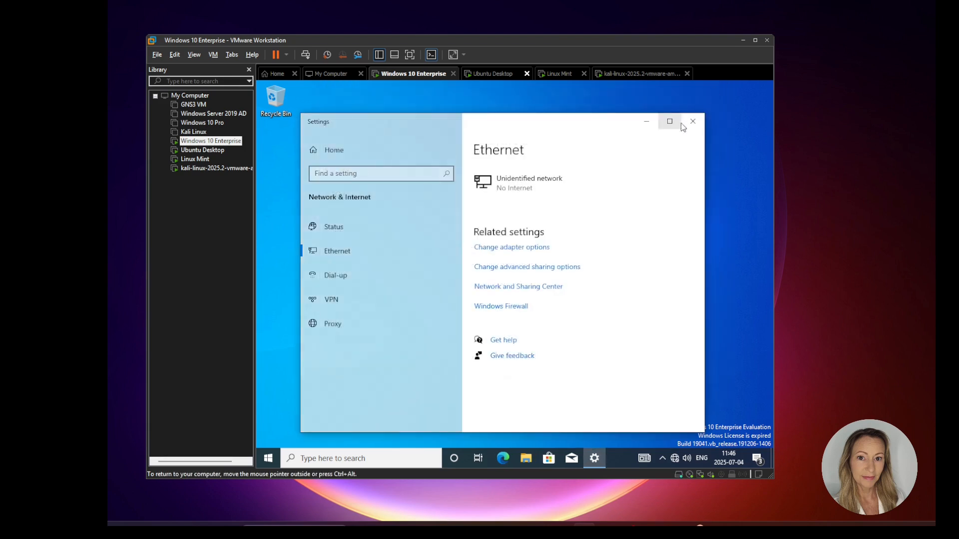
{"action": "left_click", "coordinate": [692, 123]}
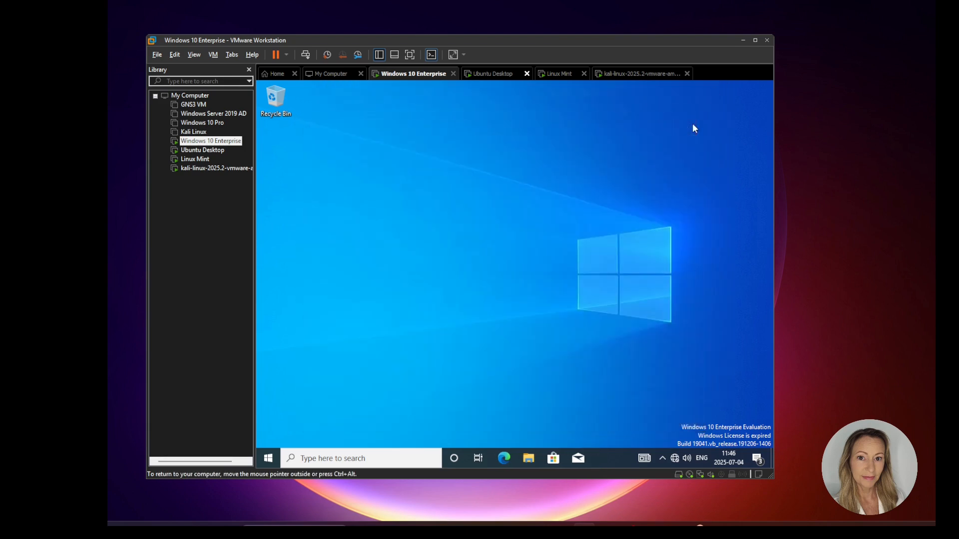
Bring up the running Ubuntu Desktop VM and sign in with the account password.
{"action": "left_click", "coordinate": [497, 74]}
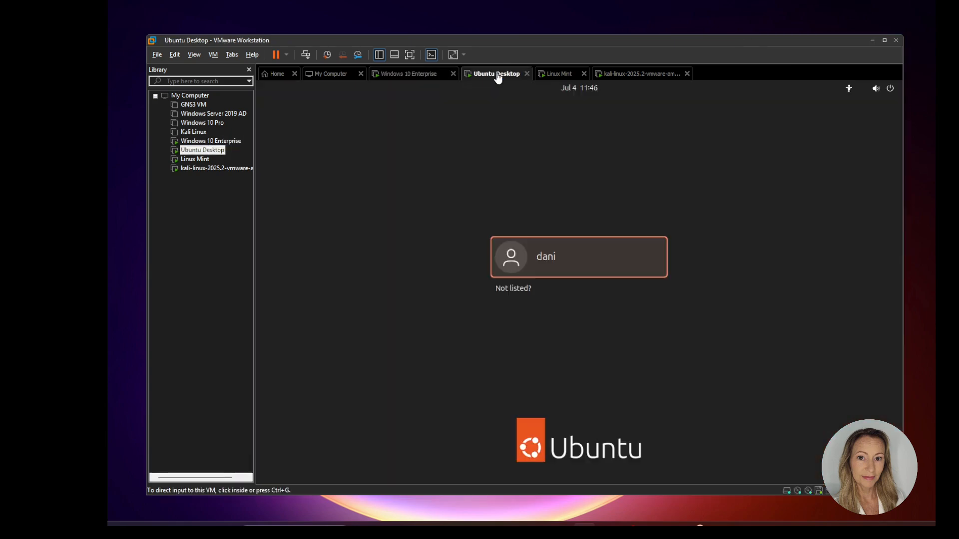
{"action": "left_click", "coordinate": [567, 264]}
{"action": "left_click", "coordinate": [554, 266]}
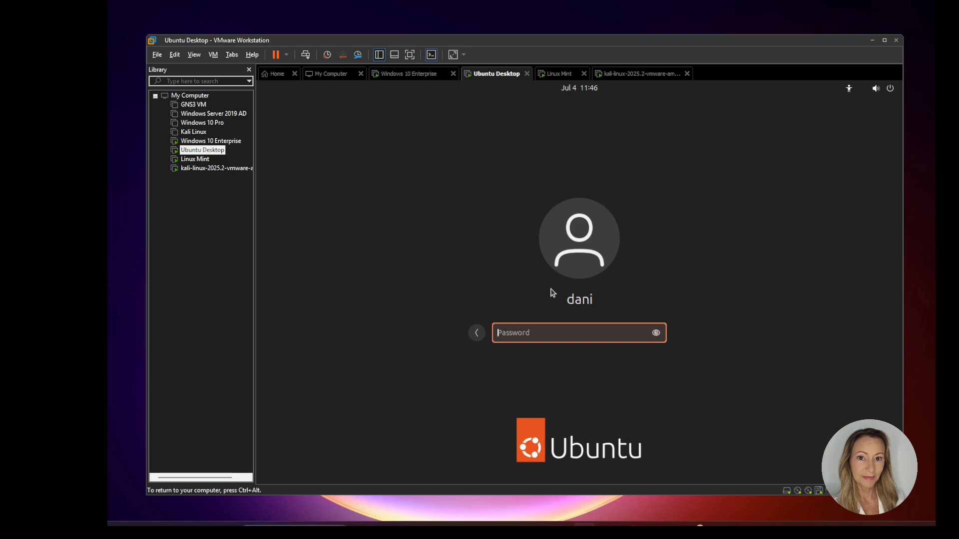
{"action": "type", "text": "••••••"}
{"action": "key", "text": "Return"}
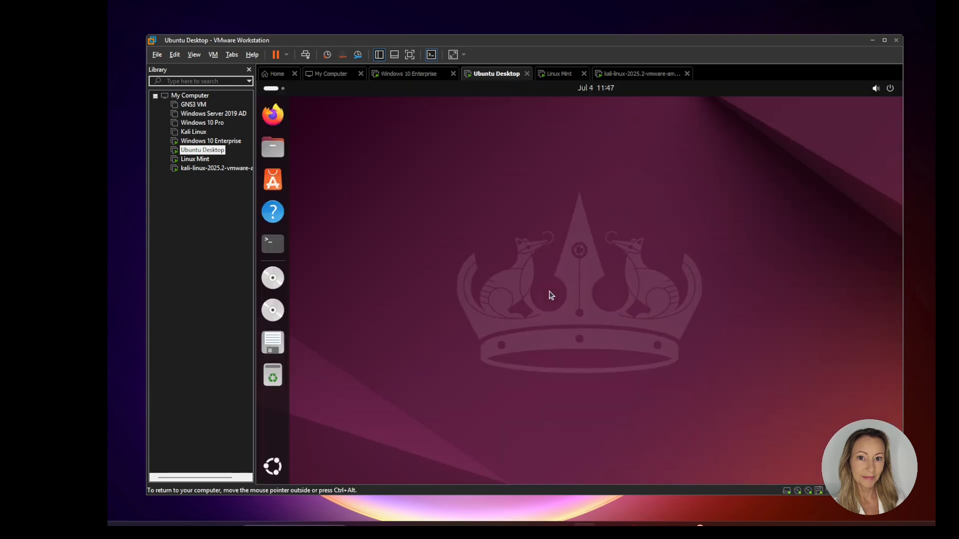
Open the configuration of the wired connection in the Ubuntu guest's network settings.
{"action": "left_click", "coordinate": [877, 90]}
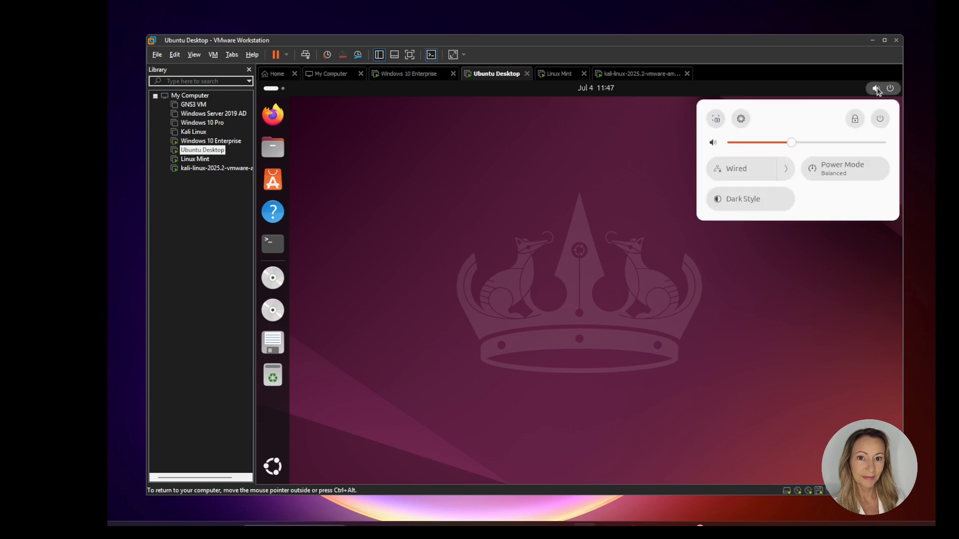
{"action": "left_click", "coordinate": [783, 169]}
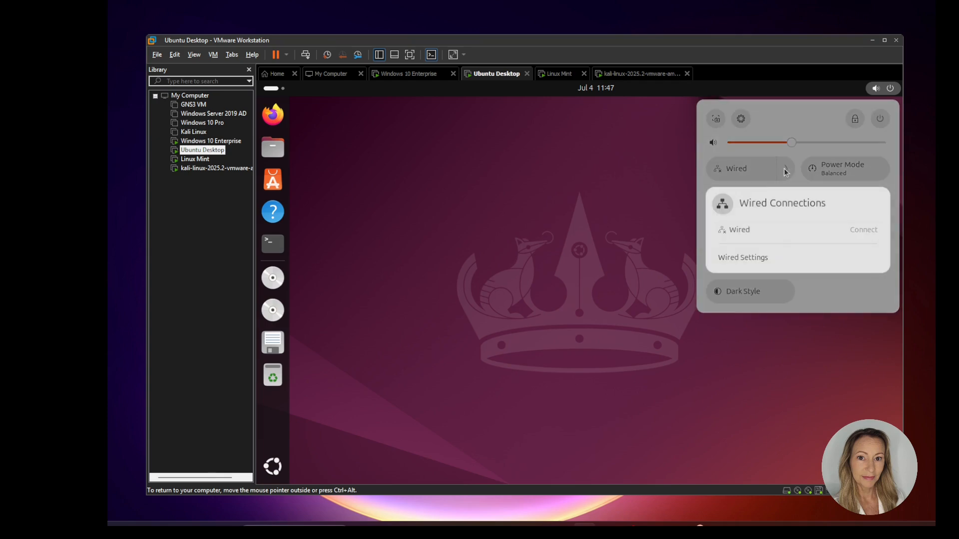
{"action": "left_click", "coordinate": [754, 258]}
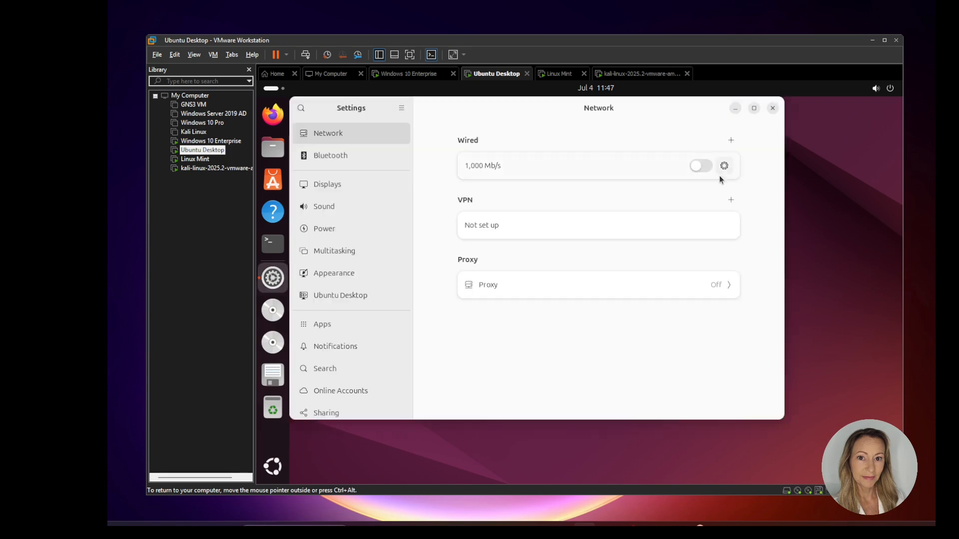
{"action": "left_click", "coordinate": [724, 167]}
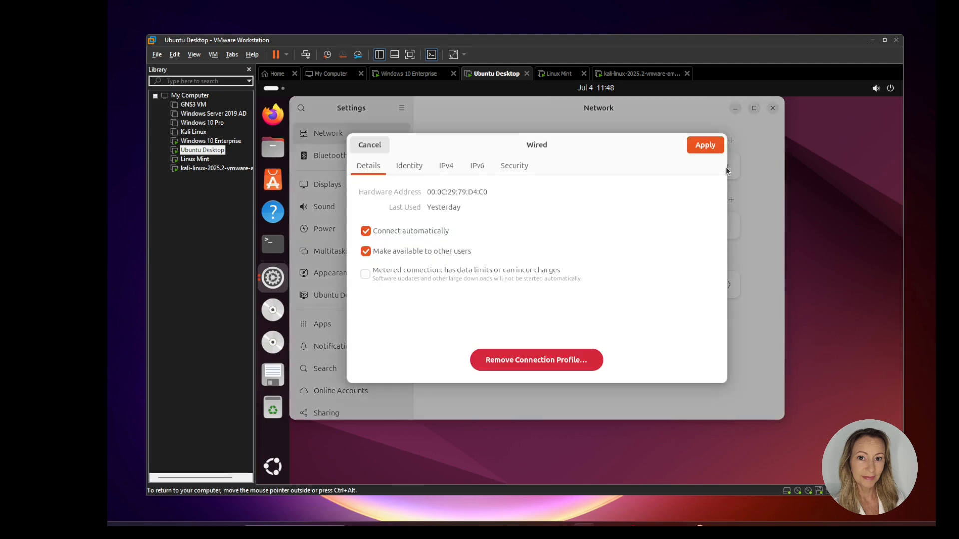
Set the wired connection's IPv4 method to Manual with address 192.168.1.10 and netmask 255.255.255.0, apply it and turn the connection on.
{"action": "left_click", "coordinate": [445, 168]}
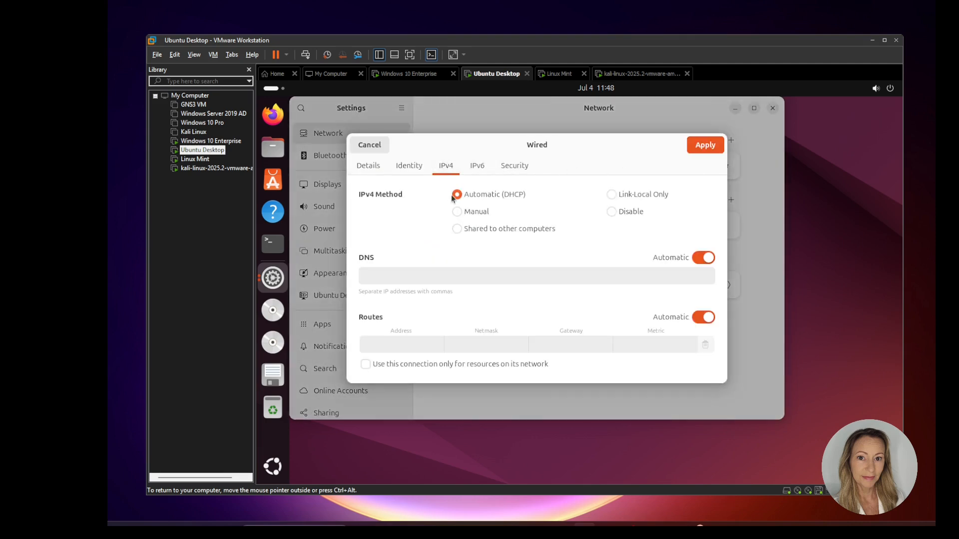
{"action": "left_click", "coordinate": [458, 212]}
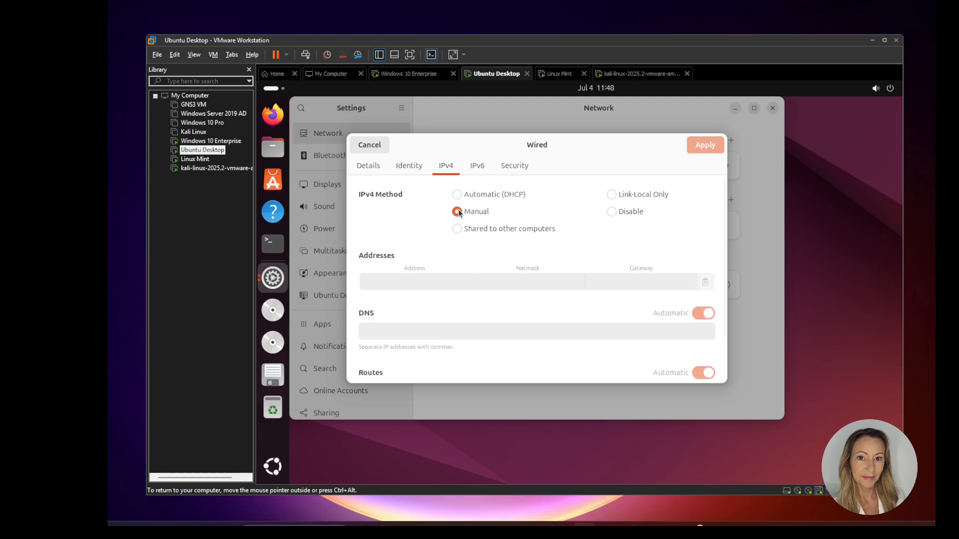
{"action": "left_click", "coordinate": [408, 283]}
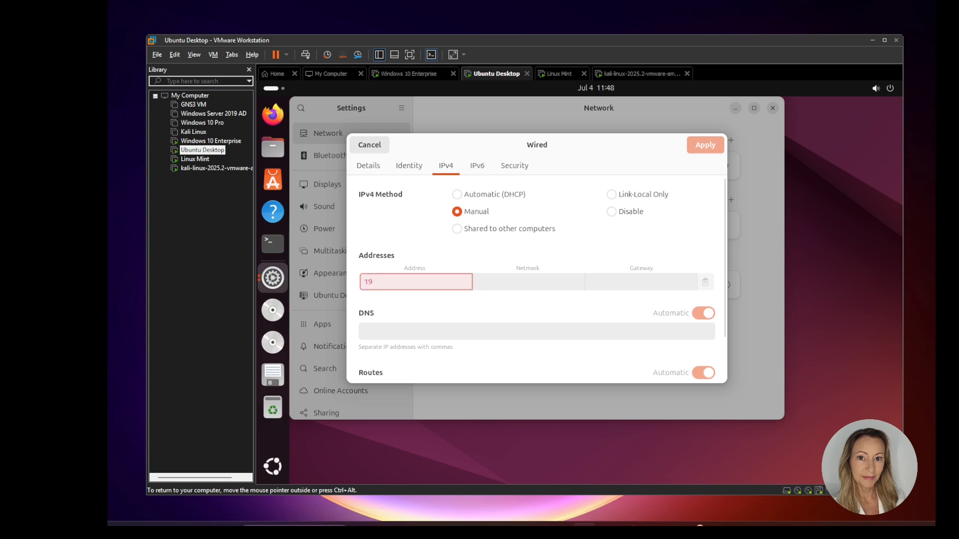
{"action": "type", "text": "192.168.1.10"}
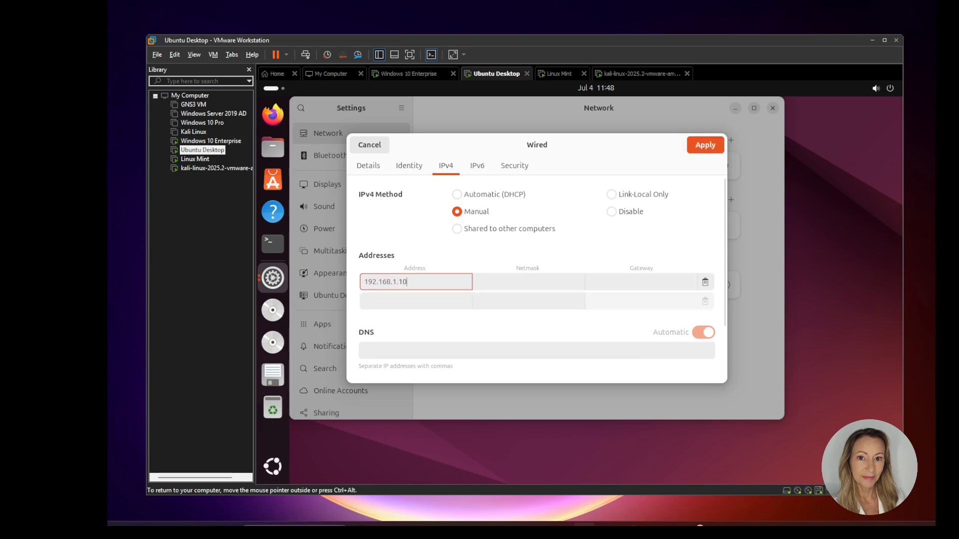
{"action": "key", "text": "Tab"}
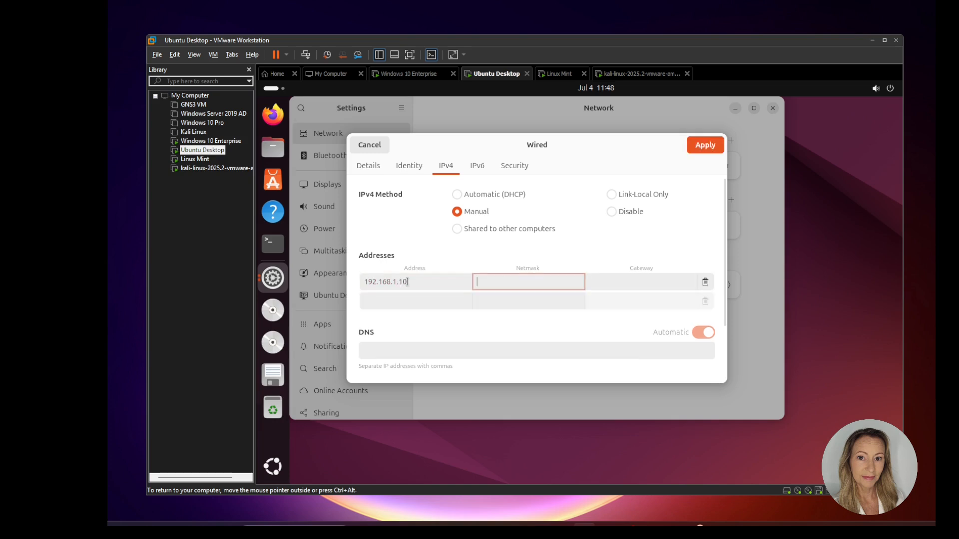
{"action": "type", "text": "255."}
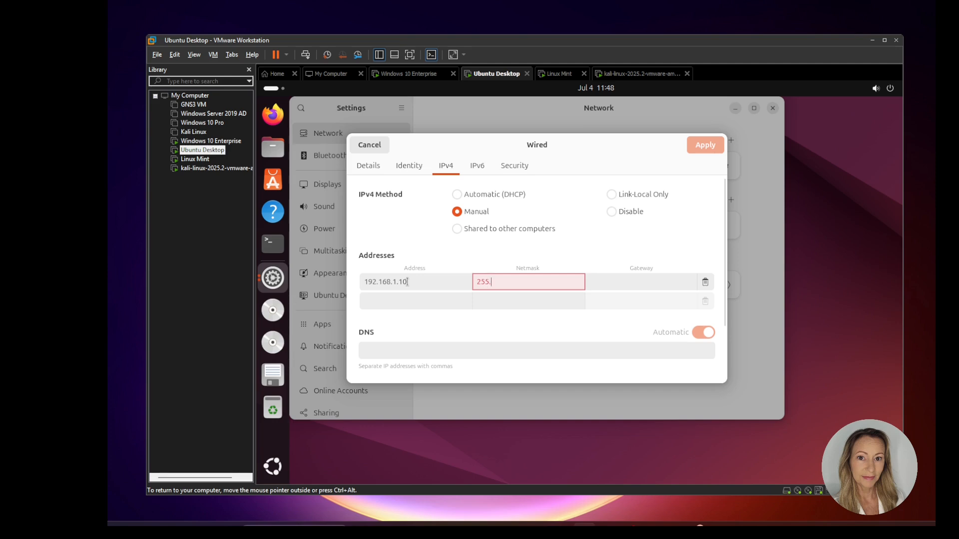
{"action": "type", "text": "255.255.0"}
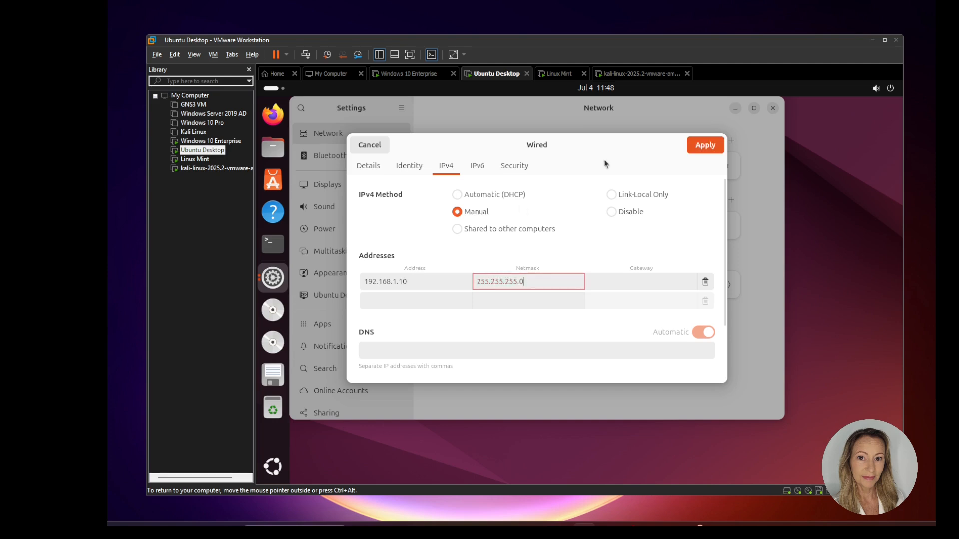
{"action": "left_click", "coordinate": [706, 146]}
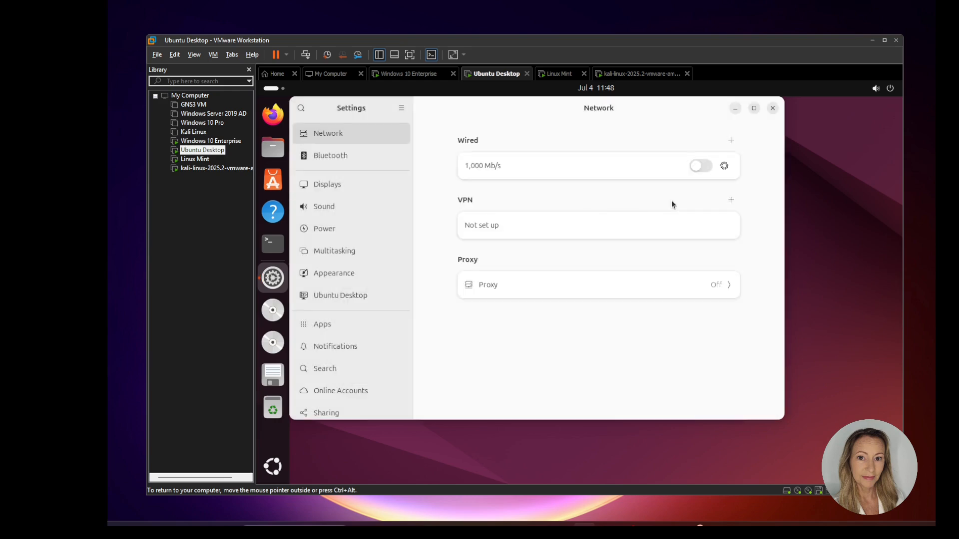
{"action": "left_click", "coordinate": [699, 167]}
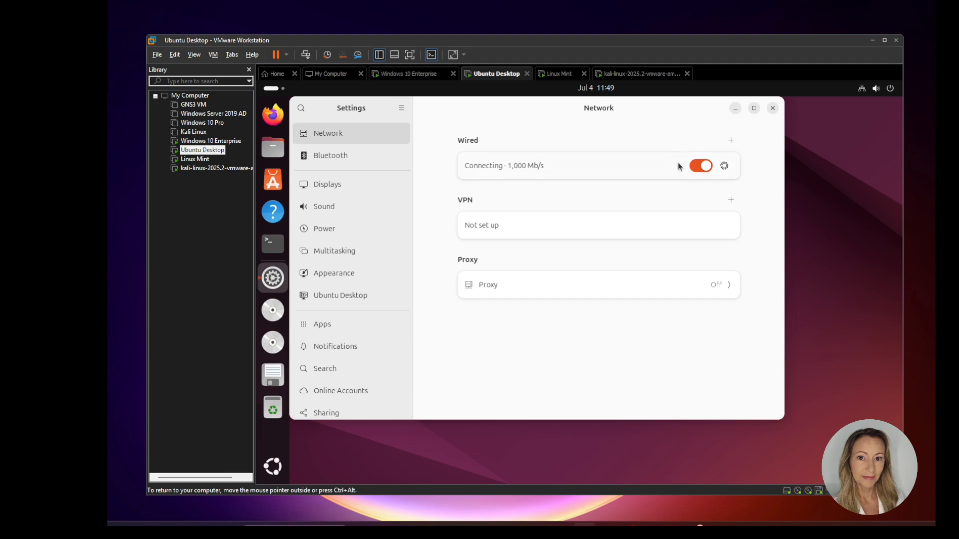
Close the Ubuntu network settings, ping 192.168.1.5 from a terminal, stop the ping and close the terminal.
{"action": "left_click", "coordinate": [774, 109]}
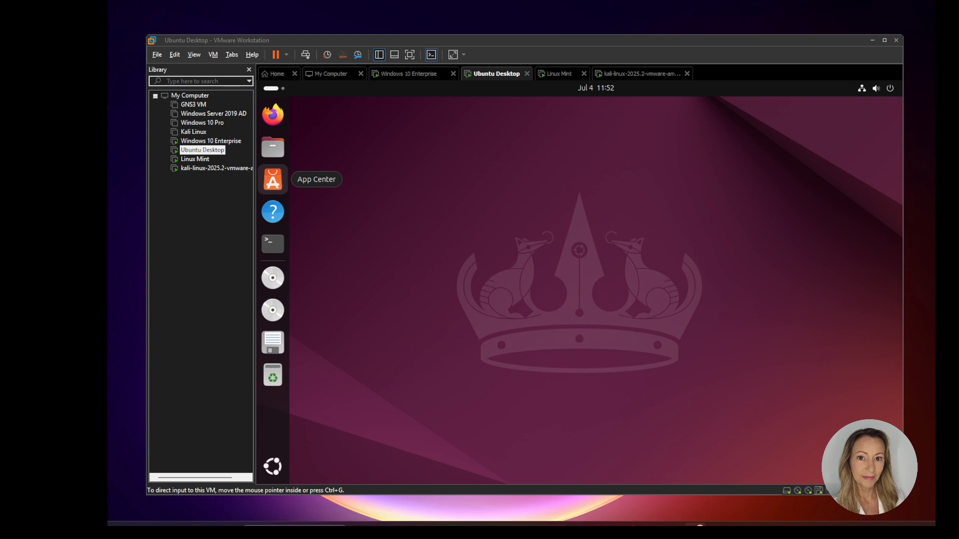
{"action": "left_click", "coordinate": [279, 249]}
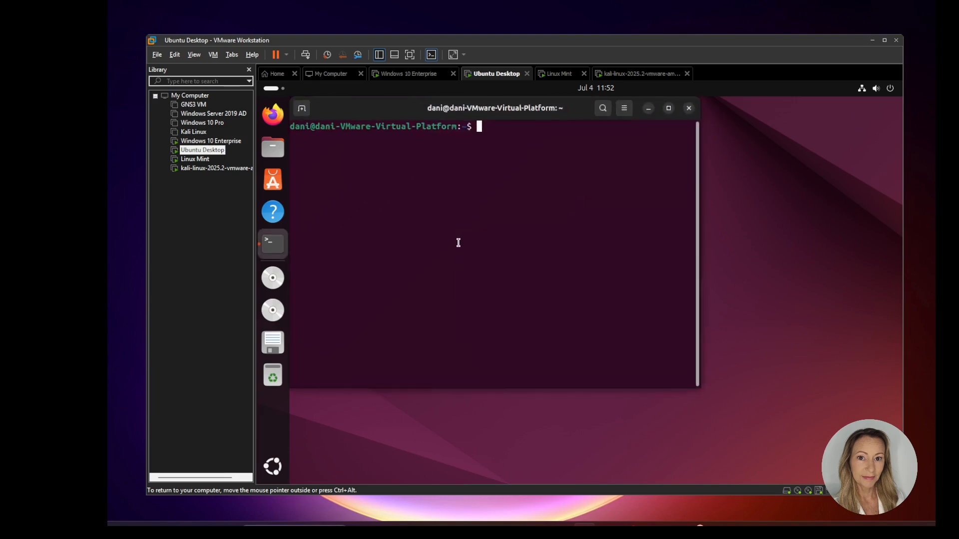
{"action": "type", "text": "ping 192.168.1.5"}
{"action": "key", "text": "Return"}
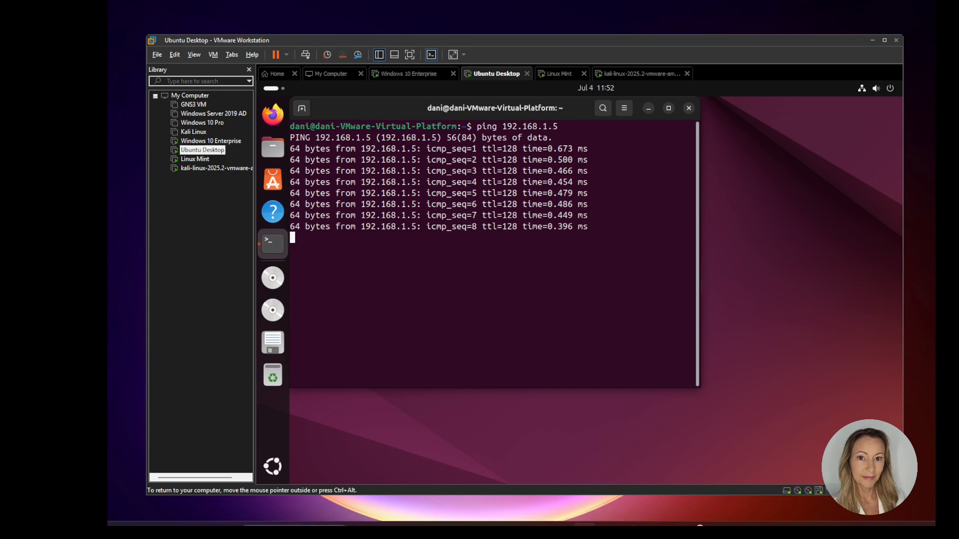
{"action": "key", "text": "ctrl+c"}
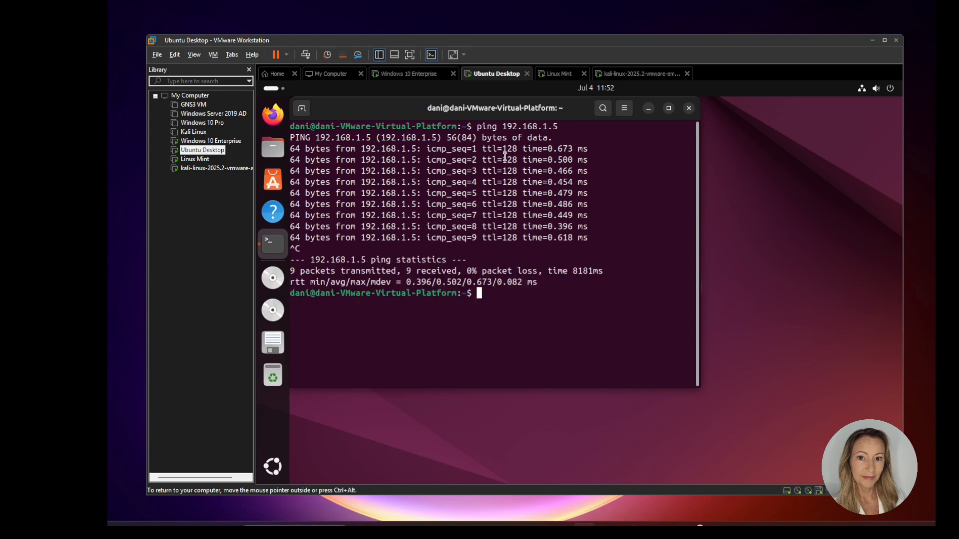
{"action": "left_click", "coordinate": [687, 109]}
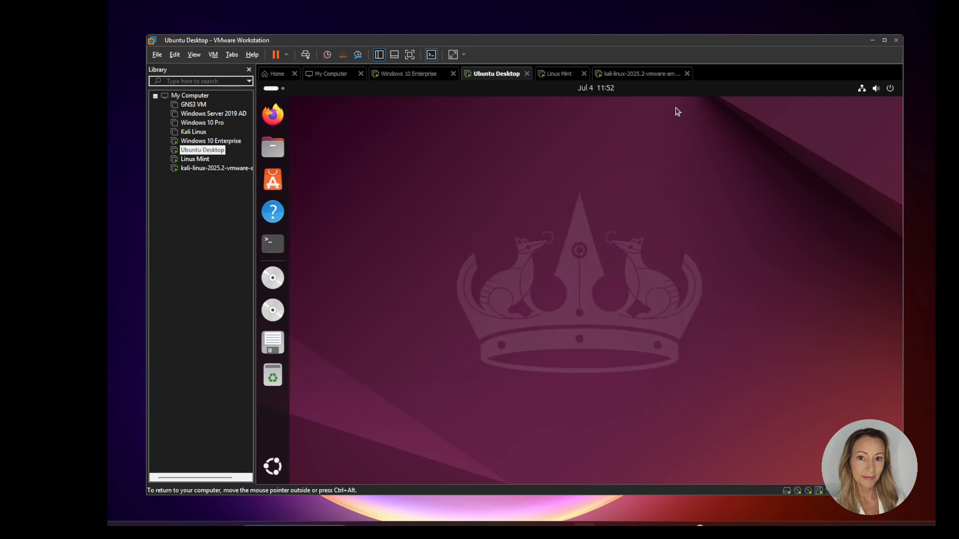
Switch to the Linux Mint VM and open the wired connection's configuration in the guest's network settings.
{"action": "left_click", "coordinate": [562, 75]}
{"action": "left_click", "coordinate": [539, 295]}
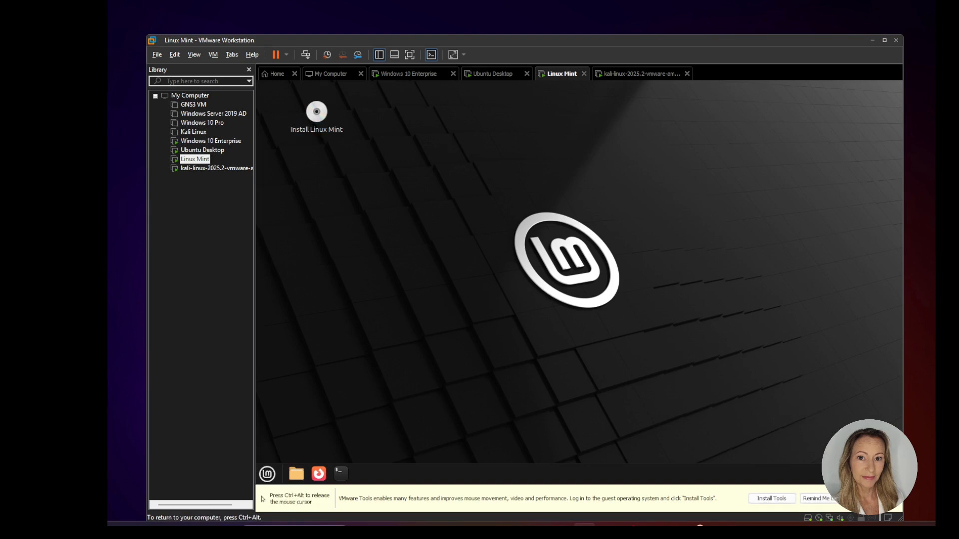
{"action": "left_click", "coordinate": [872, 473]}
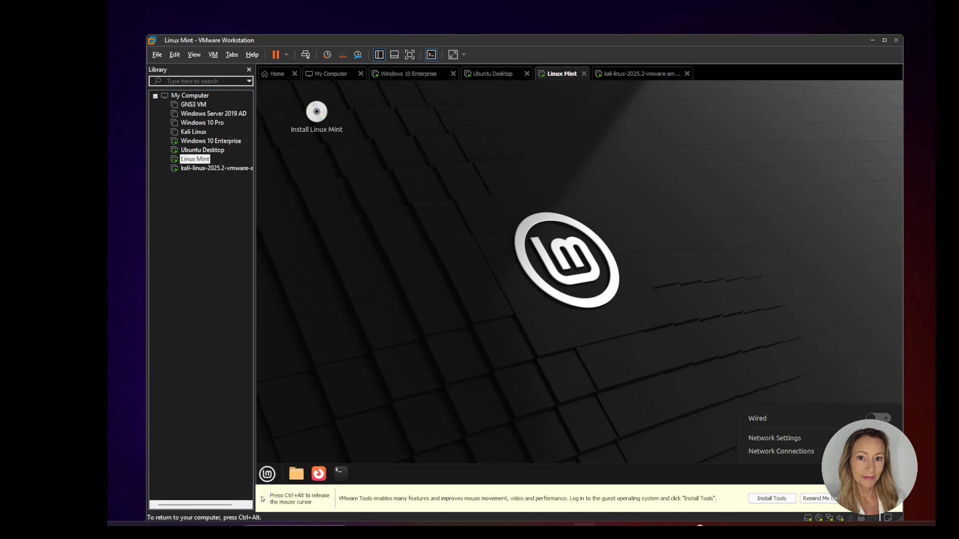
{"action": "left_click", "coordinate": [797, 439]}
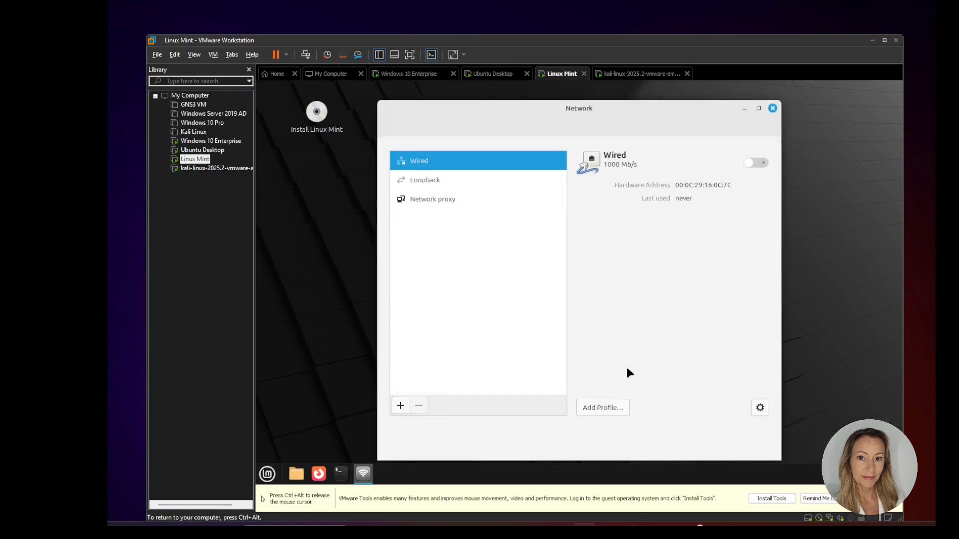
{"action": "left_click", "coordinate": [760, 408]}
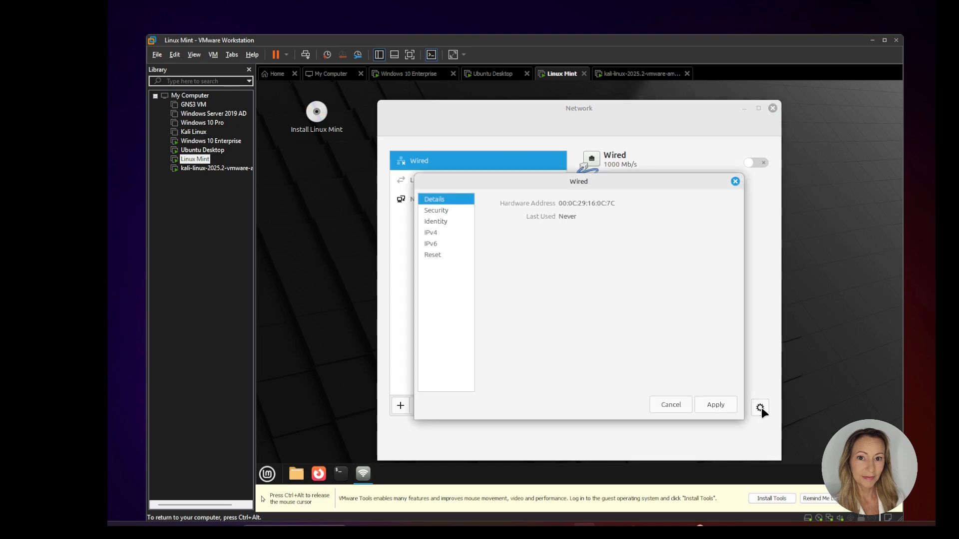
Set the Mint wired connection's IPv4 addressing to Manual with address 192.168.1.15 and netmask 255.255.255.0, apply it and close the network settings.
{"action": "left_click", "coordinate": [431, 234]}
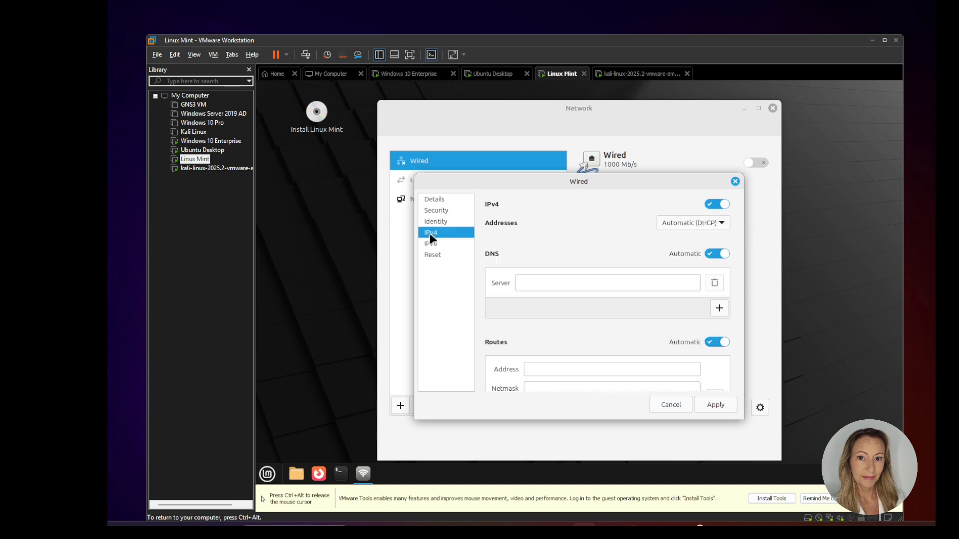
{"action": "left_click", "coordinate": [720, 221]}
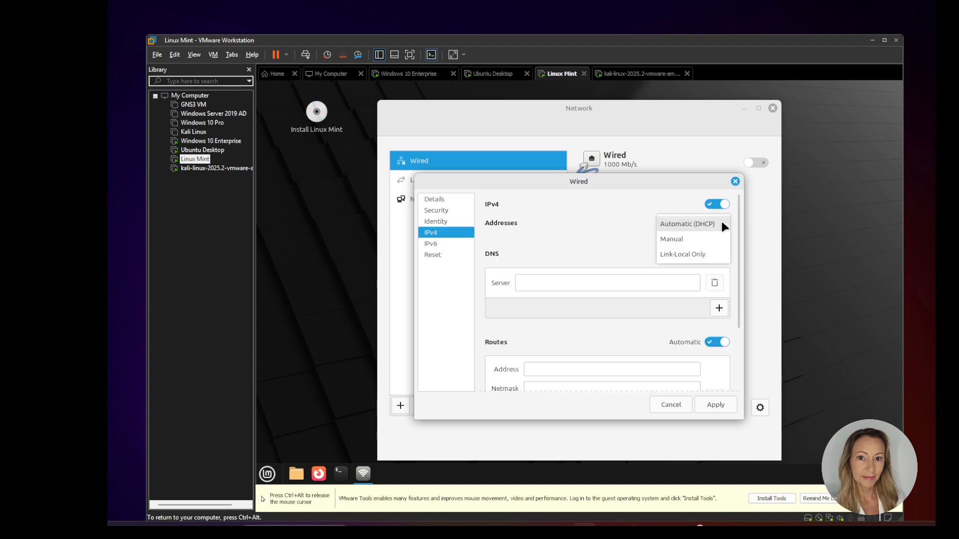
{"action": "left_click", "coordinate": [677, 239]}
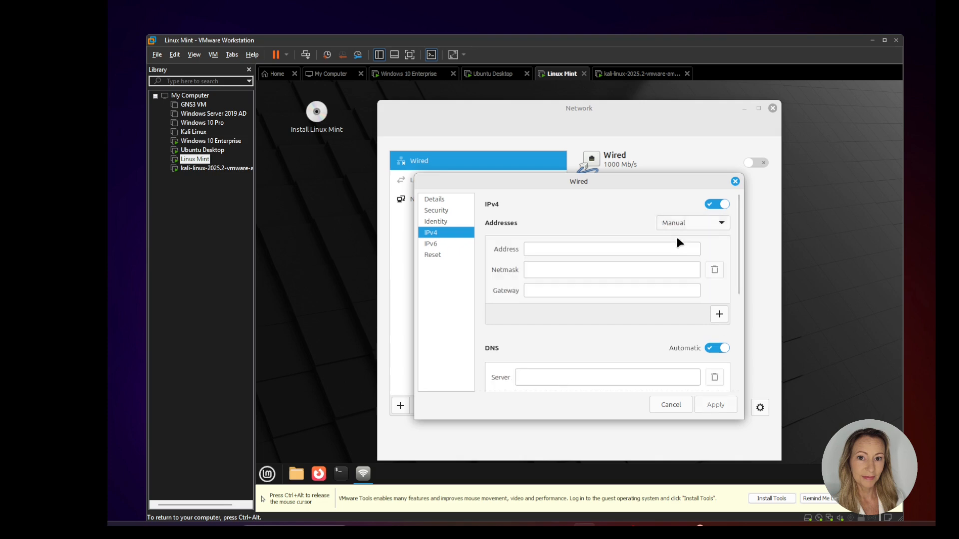
{"action": "left_click", "coordinate": [553, 248]}
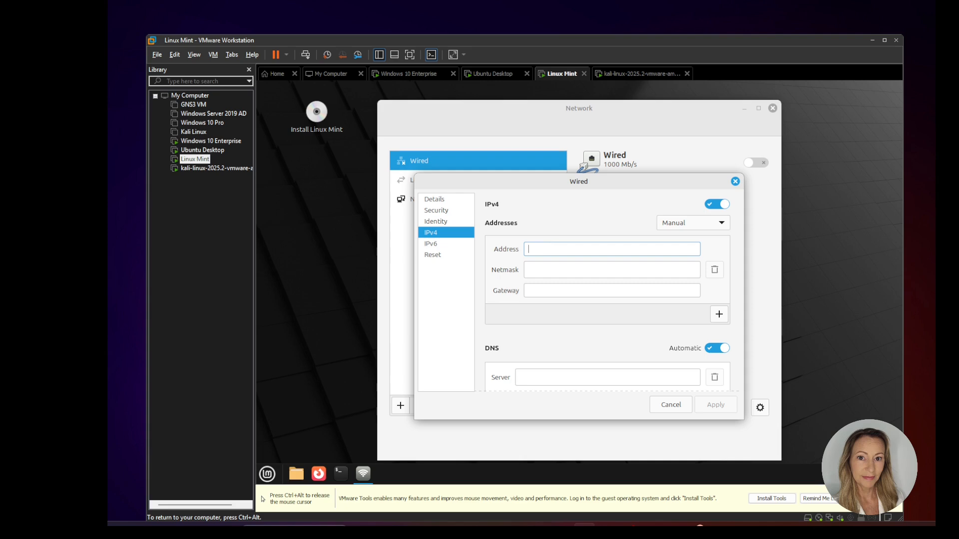
{"action": "type", "text": "192.16"}
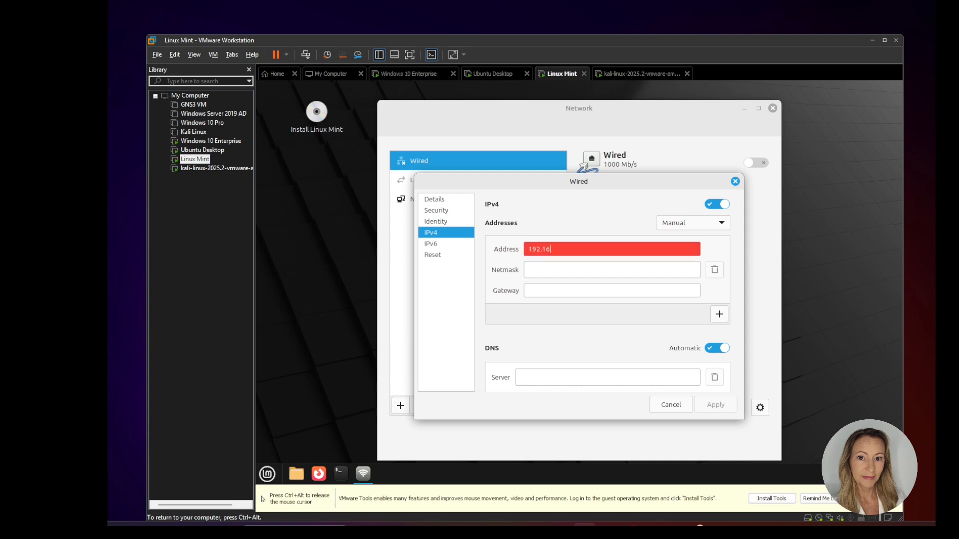
{"action": "type", "text": "8.1.15"}
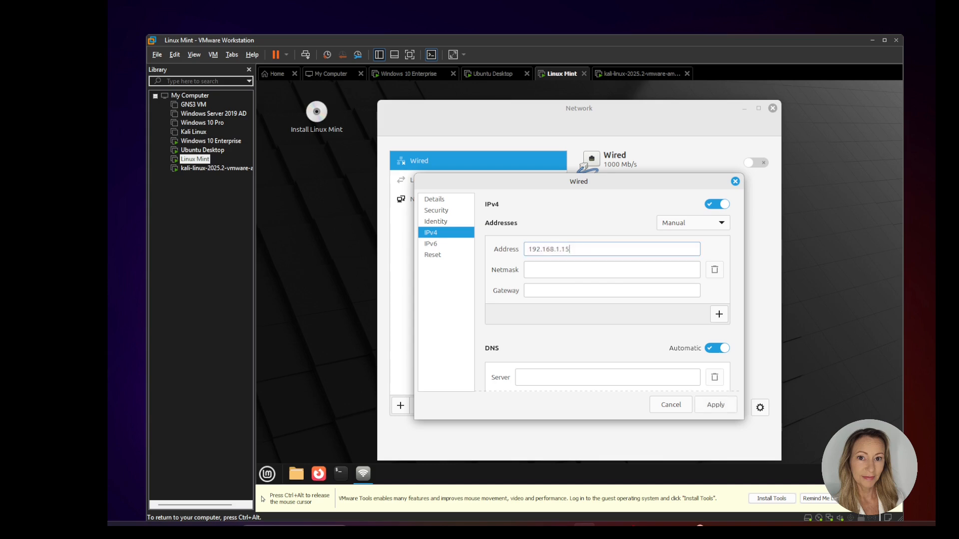
{"action": "left_click", "coordinate": [537, 268]}
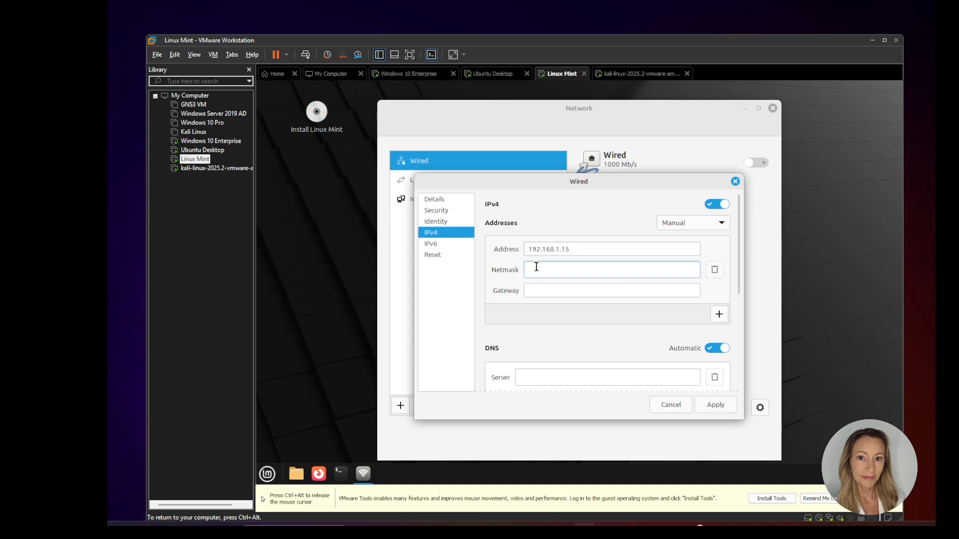
{"action": "type", "text": "255"}
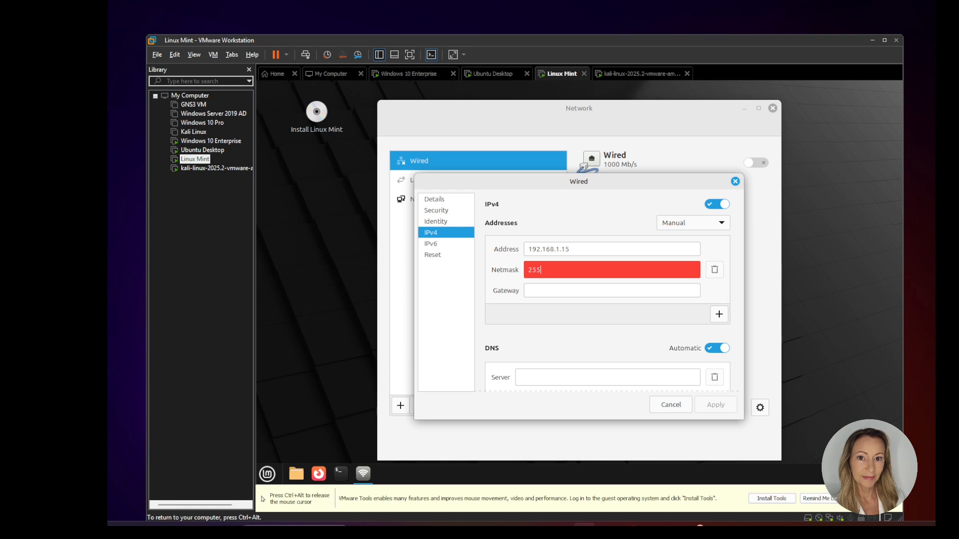
{"action": "type", "text": ".255.255.0"}
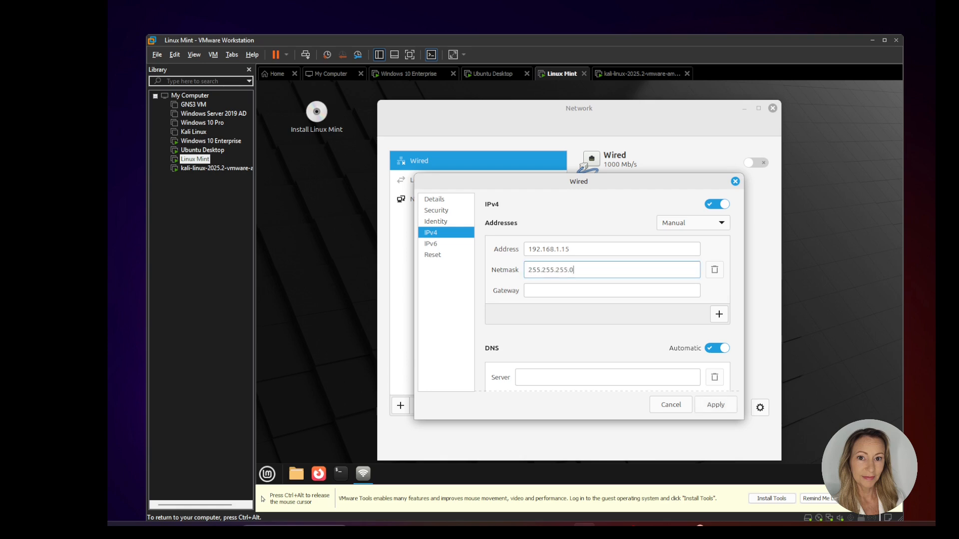
{"action": "left_click", "coordinate": [714, 403]}
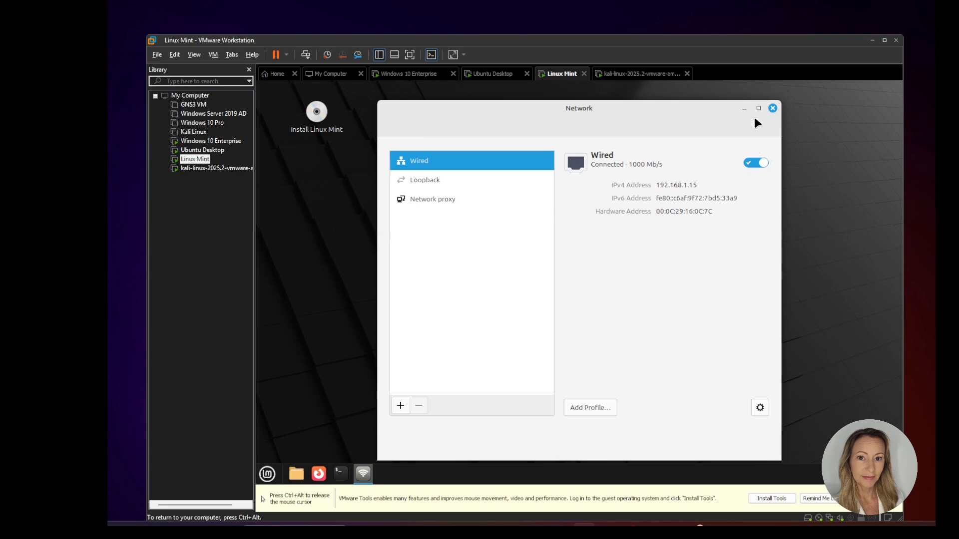
{"action": "left_click", "coordinate": [772, 109]}
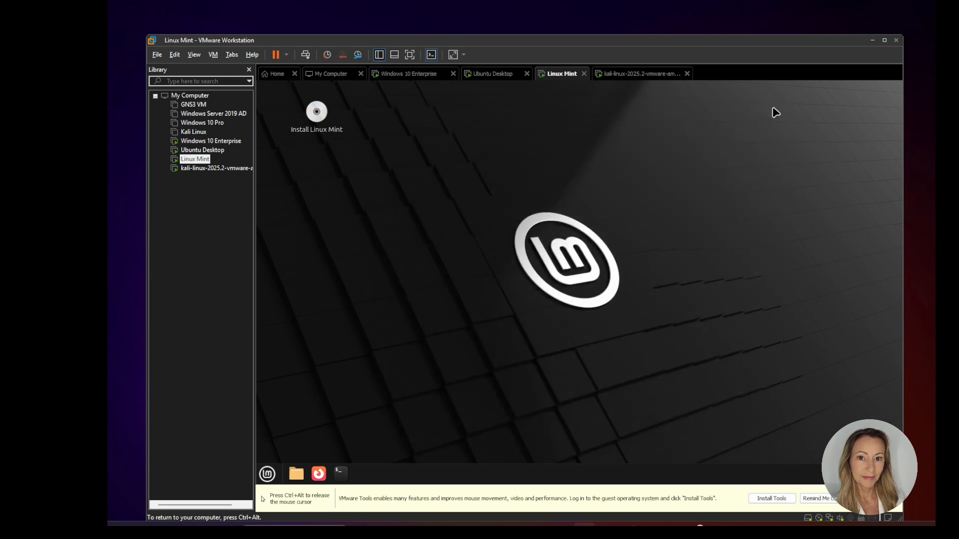
Open a terminal in Linux Mint, ping the Windows 10 guest at 192.168.1.5 and stop the ping.
{"action": "left_click", "coordinate": [340, 474]}
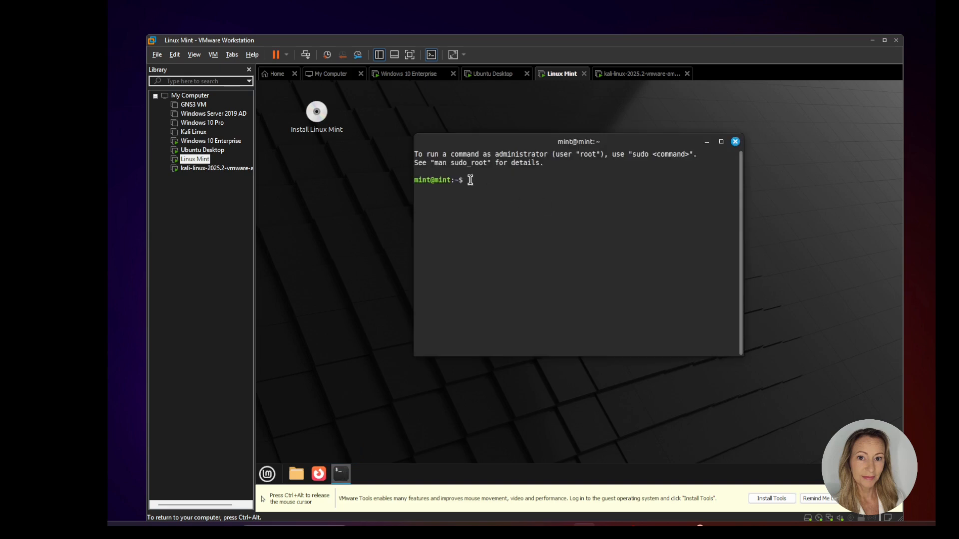
{"action": "type", "text": "ping 192.168.1"}
{"action": "type", "text": ".5"}
{"action": "key", "text": "Return"}
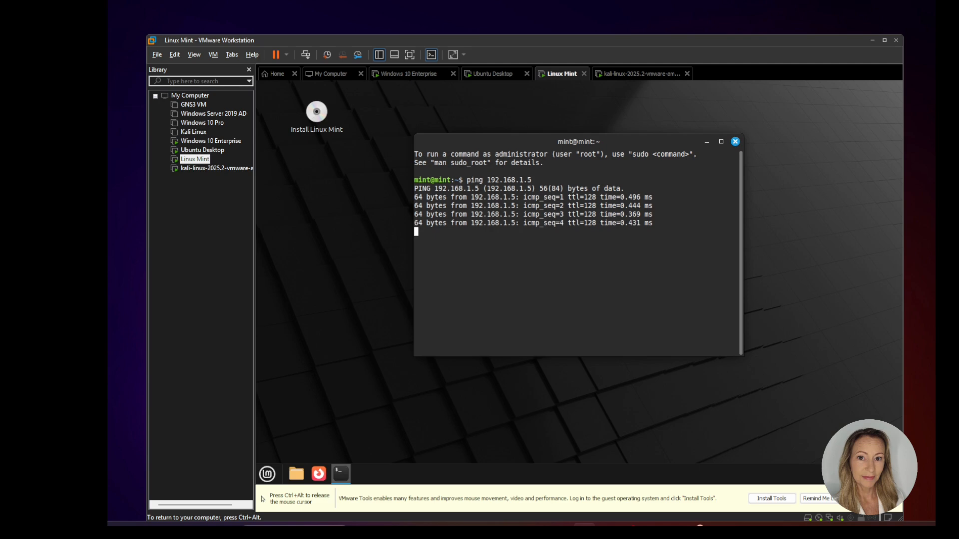
{"action": "key", "text": "ctrl+c"}
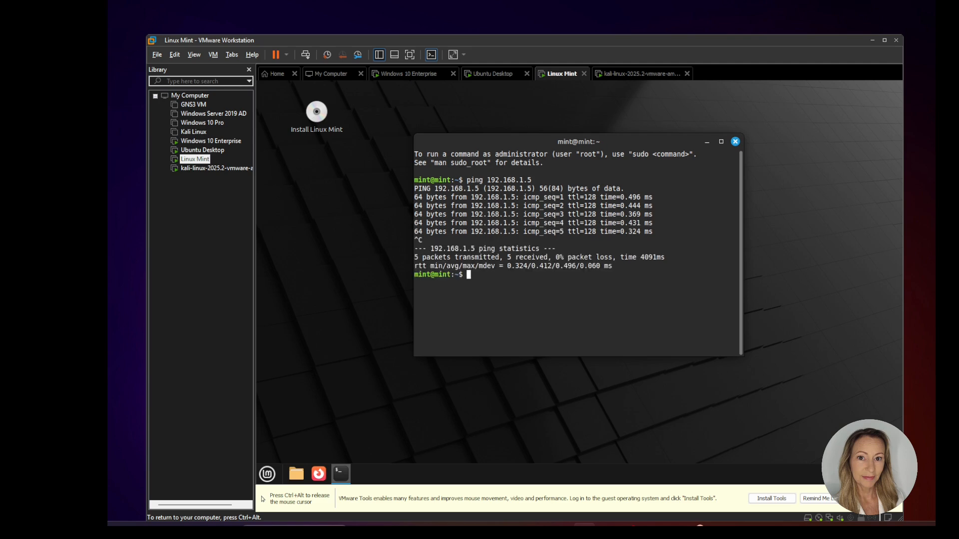
Ping the Ubuntu guest at 192.168.1.10 from the Mint terminal, stop the ping and close the terminal.
{"action": "key", "text": "Up"}
{"action": "key", "text": "BackSpace"}
{"action": "type", "text": "10"}
{"action": "key", "text": "Return"}
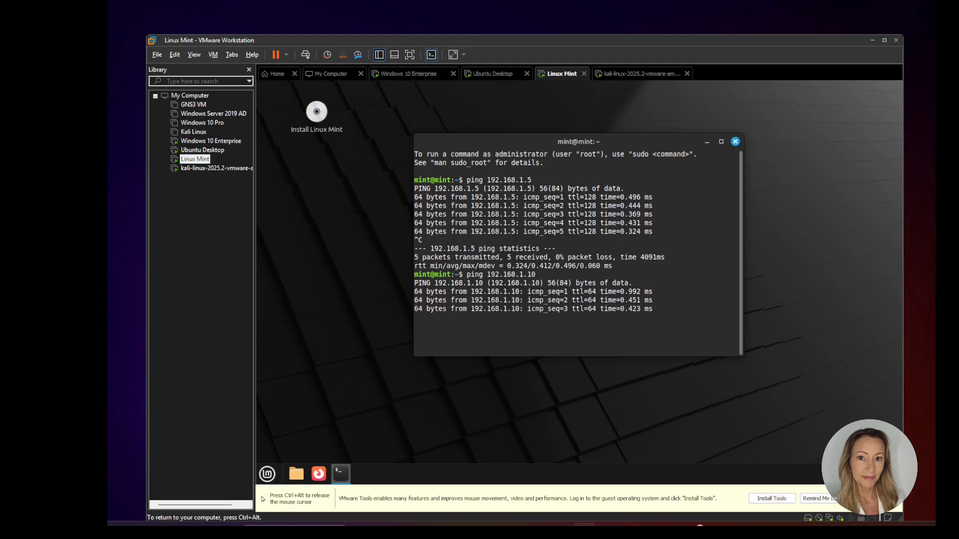
{"action": "key", "text": "ctrl+c"}
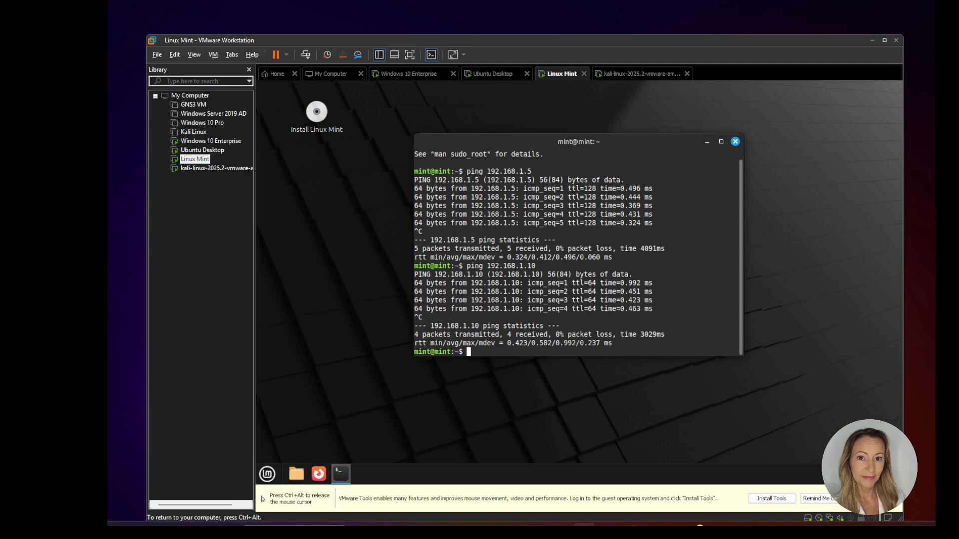
{"action": "left_click", "coordinate": [736, 142]}
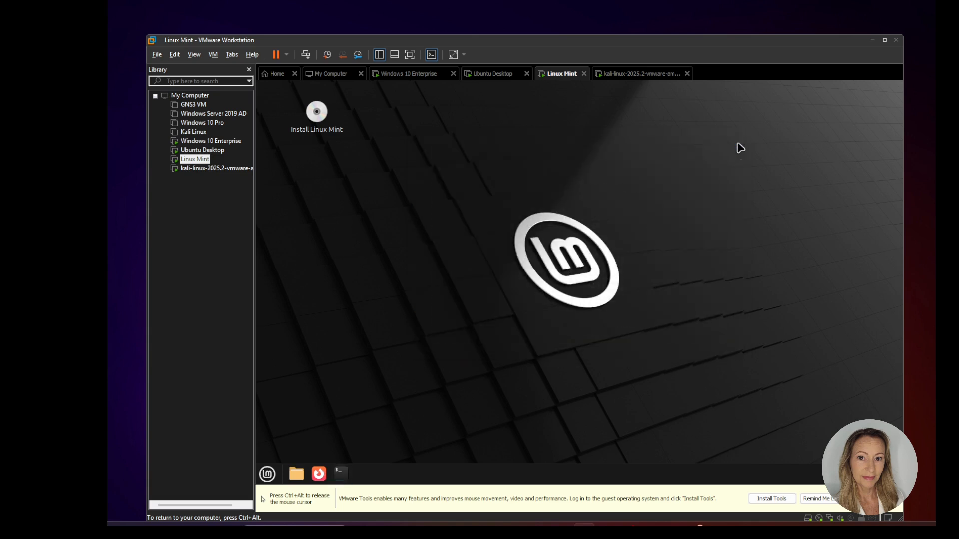
Switch to the Kali Linux VM and open Wired connection 1 for editing in its network connections.
{"action": "left_click", "coordinate": [625, 75]}
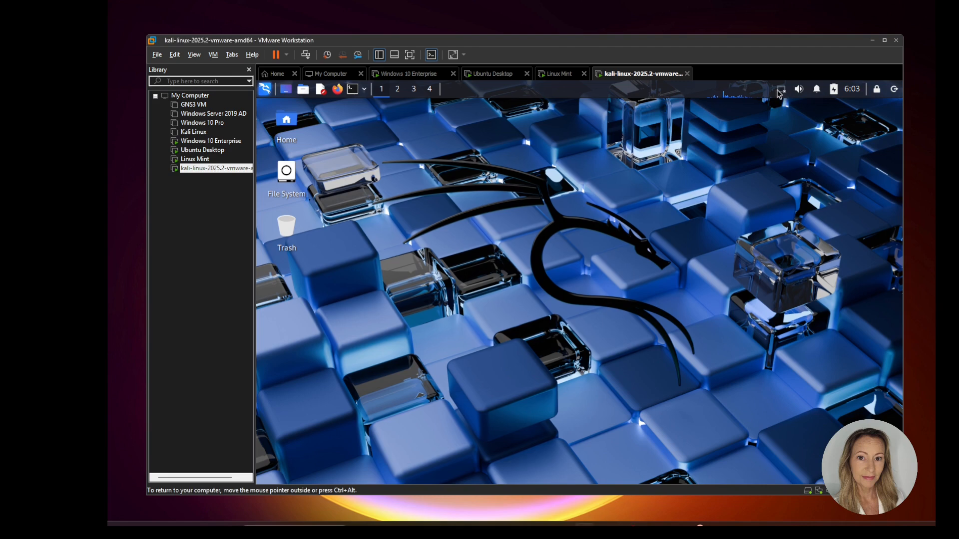
{"action": "right_click", "coordinate": [783, 95]}
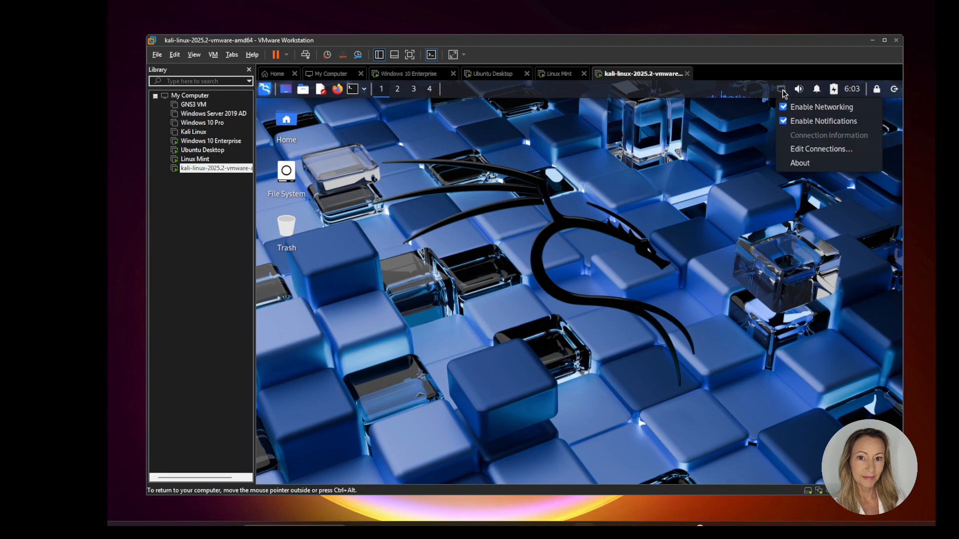
{"action": "left_click", "coordinate": [796, 150]}
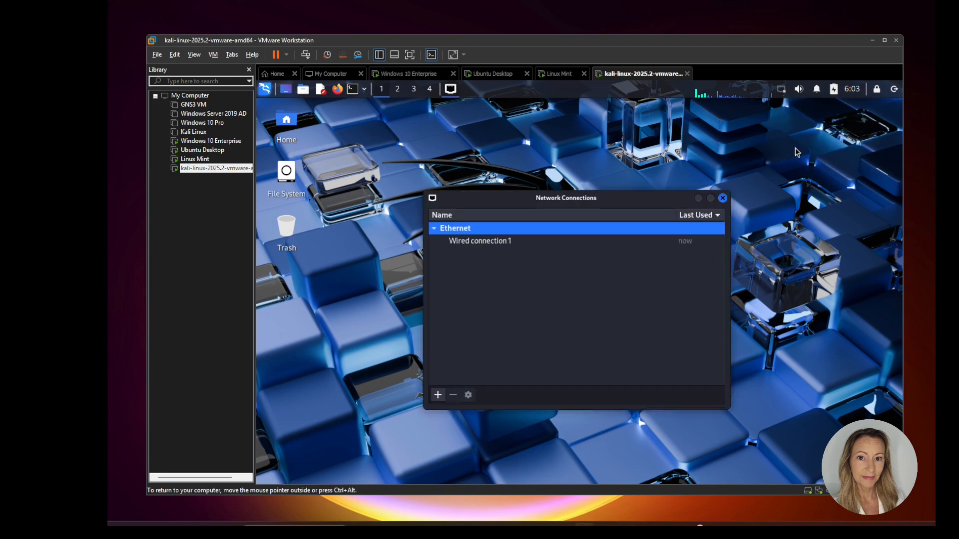
{"action": "left_click", "coordinate": [477, 243]}
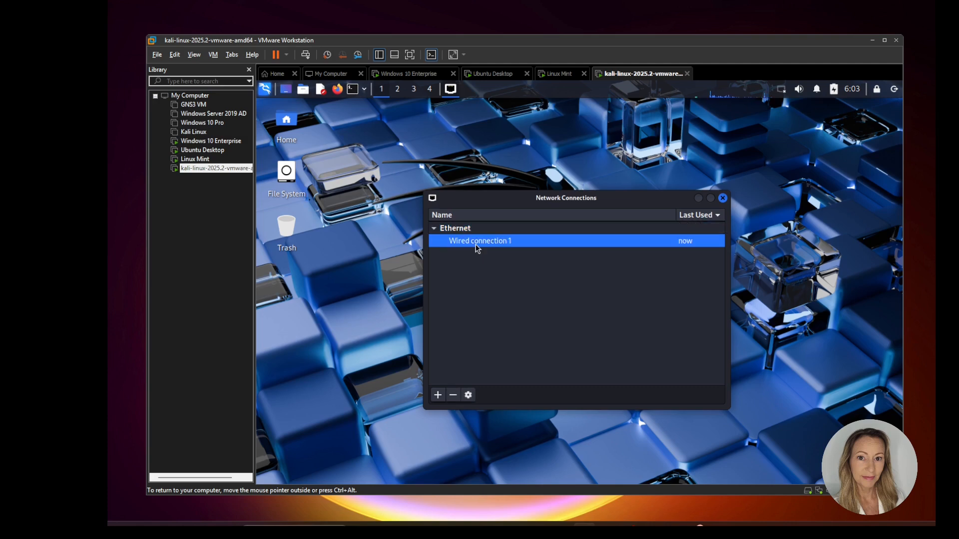
{"action": "left_click", "coordinate": [468, 395]}
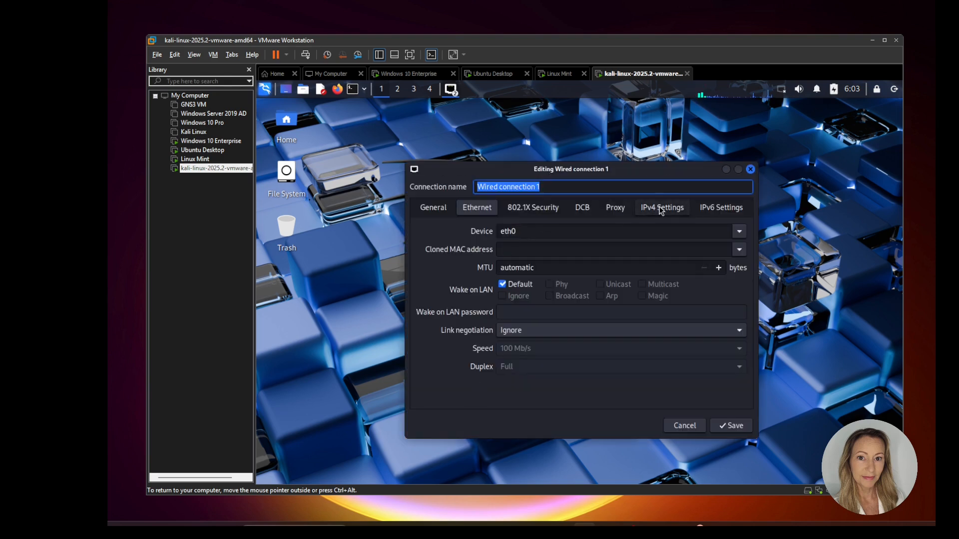
Set Wired connection 1's IPv4 method to Manual, add address 192.168.1.20 with netmask 24 and save the connection.
{"action": "left_click", "coordinate": [661, 208]}
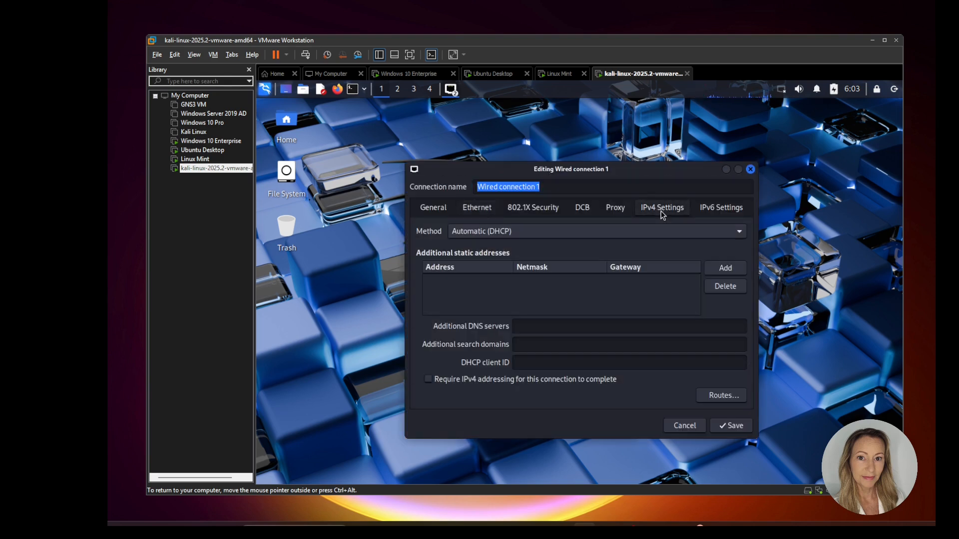
{"action": "left_click", "coordinate": [698, 234]}
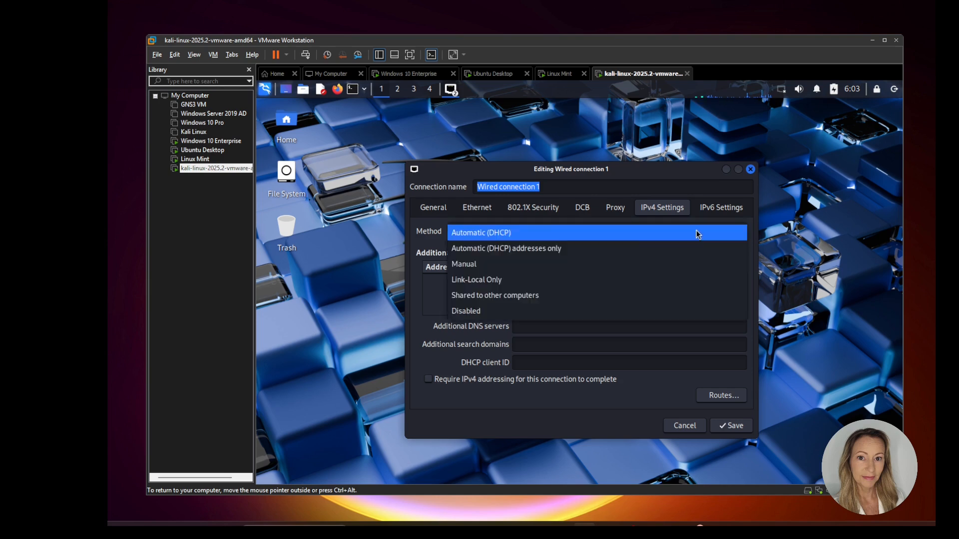
{"action": "left_click", "coordinate": [547, 261]}
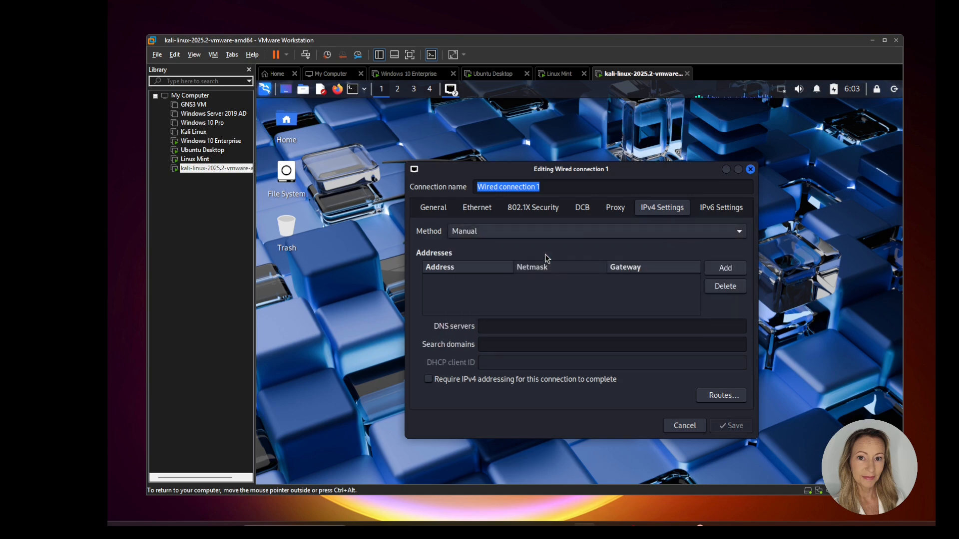
{"action": "left_click", "coordinate": [728, 270]}
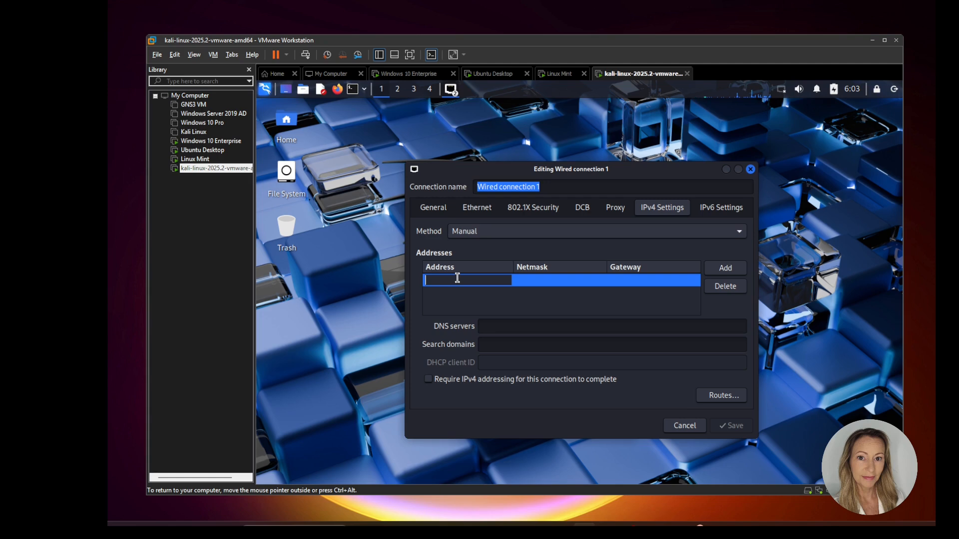
{"action": "type", "text": "192.1"}
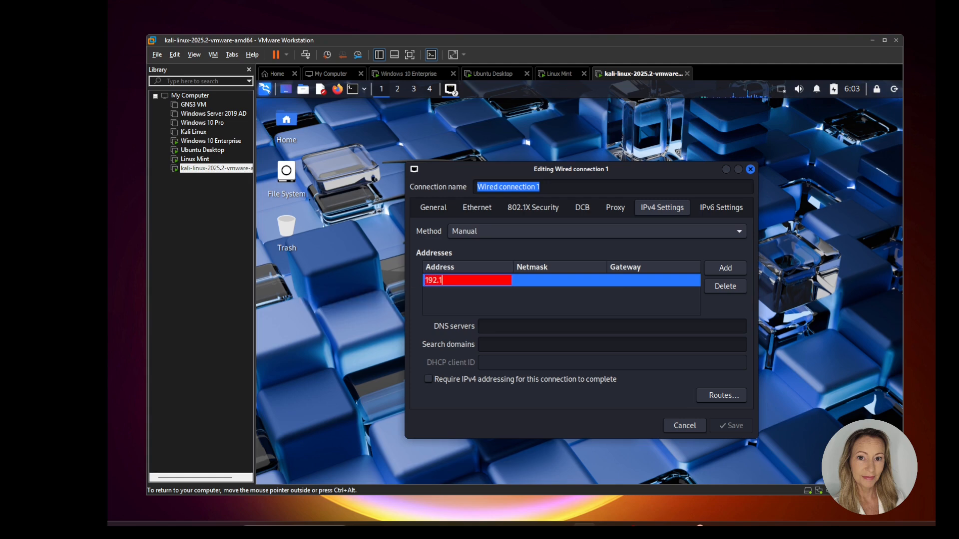
{"action": "type", "text": "68.1.20"}
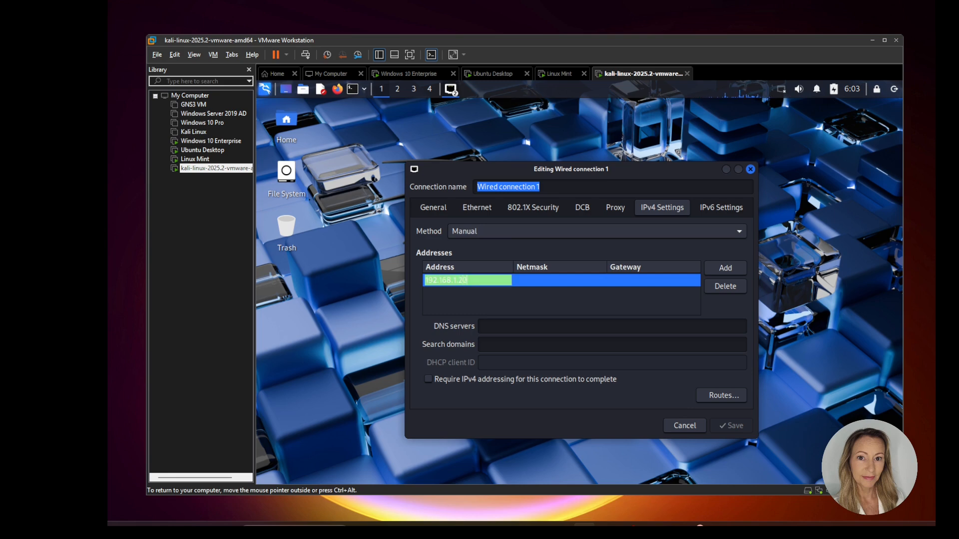
{"action": "key", "text": "Tab"}
{"action": "type", "text": "24"}
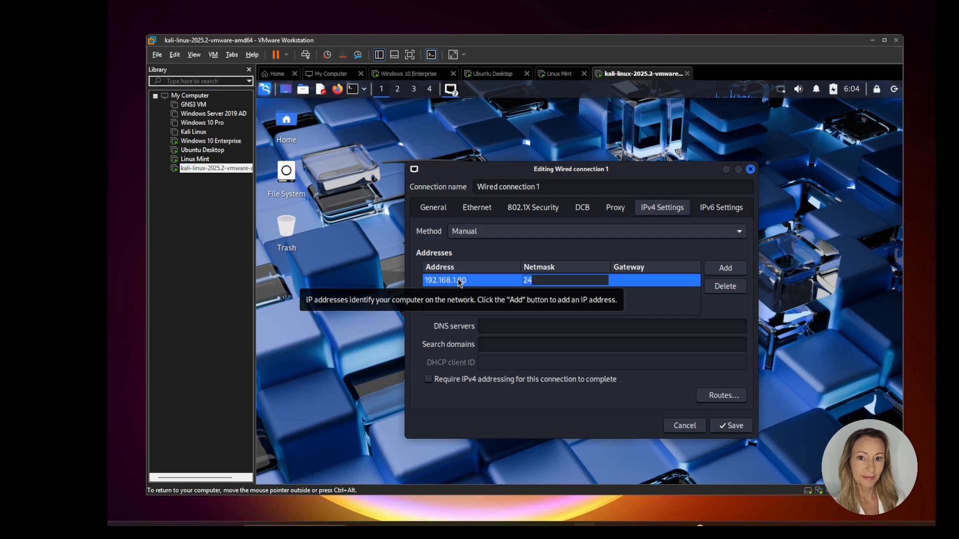
{"action": "key", "text": "Tab"}
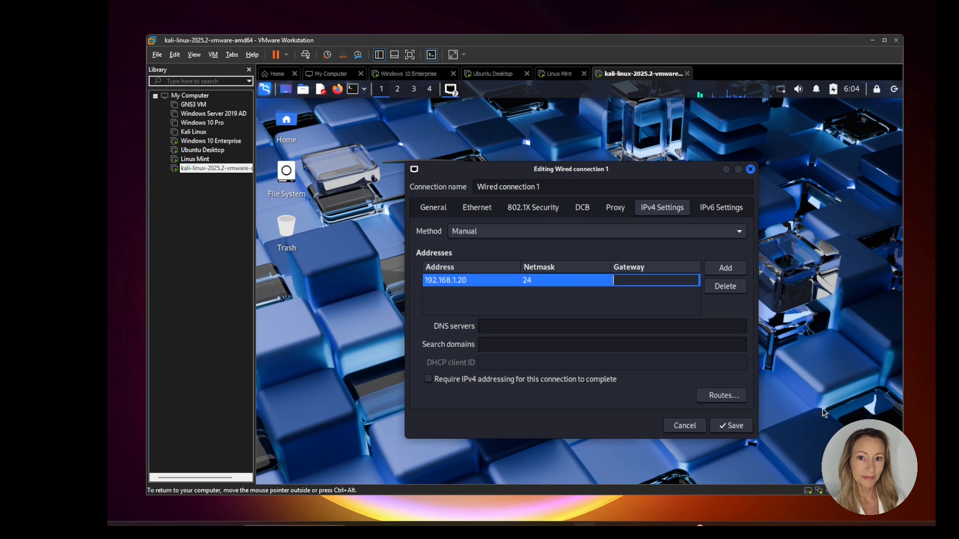
{"action": "left_click", "coordinate": [741, 429]}
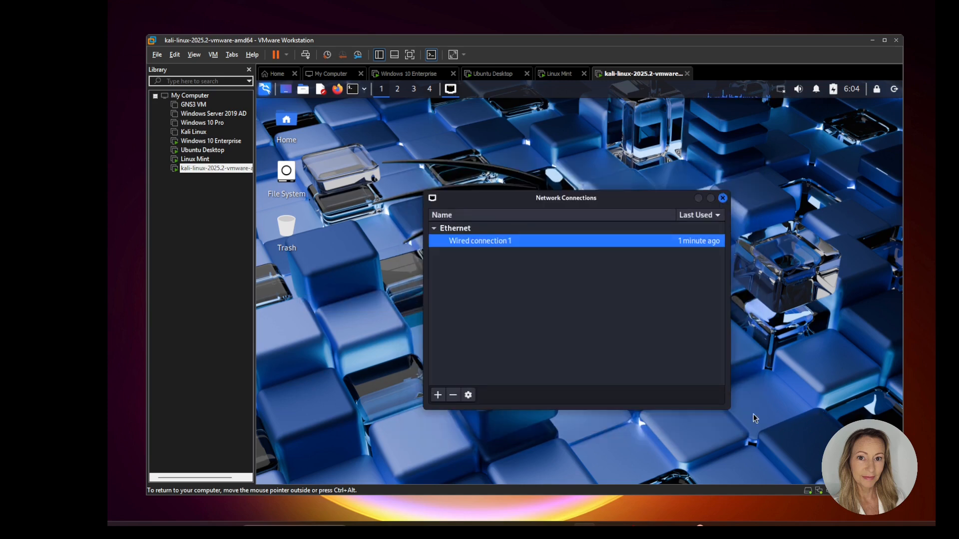
Close the network connections window and activate Wired connection 1 on the Kali VM.
{"action": "left_click", "coordinate": [723, 198]}
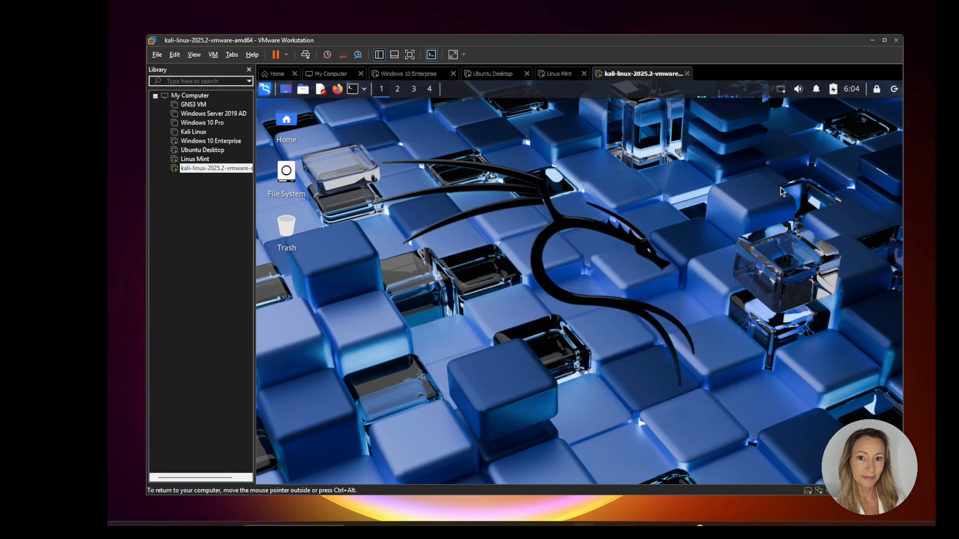
{"action": "left_click", "coordinate": [784, 92]}
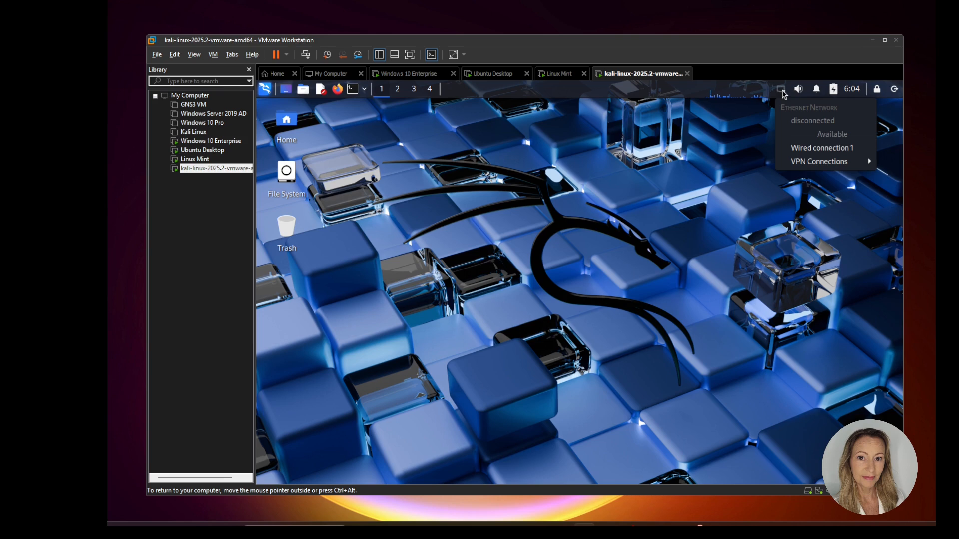
{"action": "left_click", "coordinate": [819, 148]}
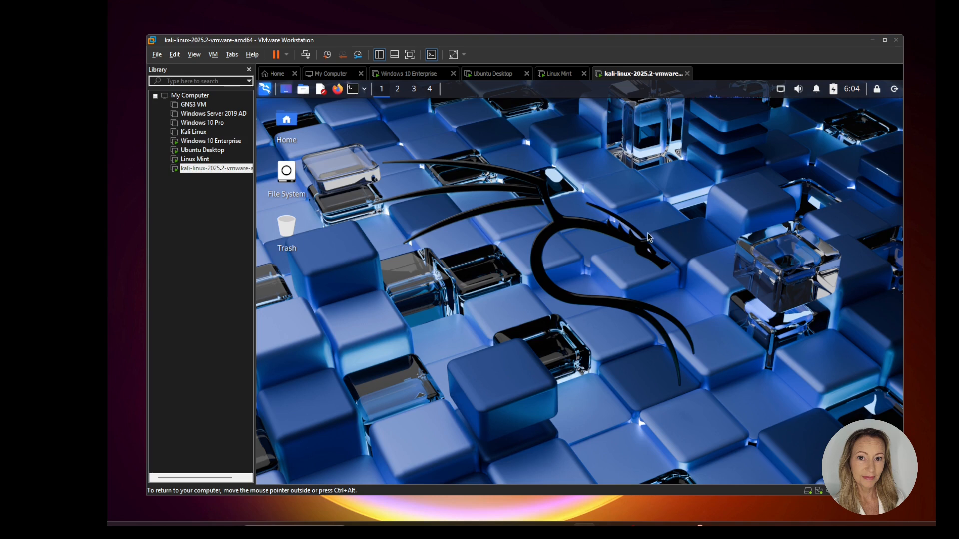
Open a terminal in Kali, ping the Windows 10 guest at 192.168.1.5 and stop the ping.
{"action": "left_click", "coordinate": [354, 90]}
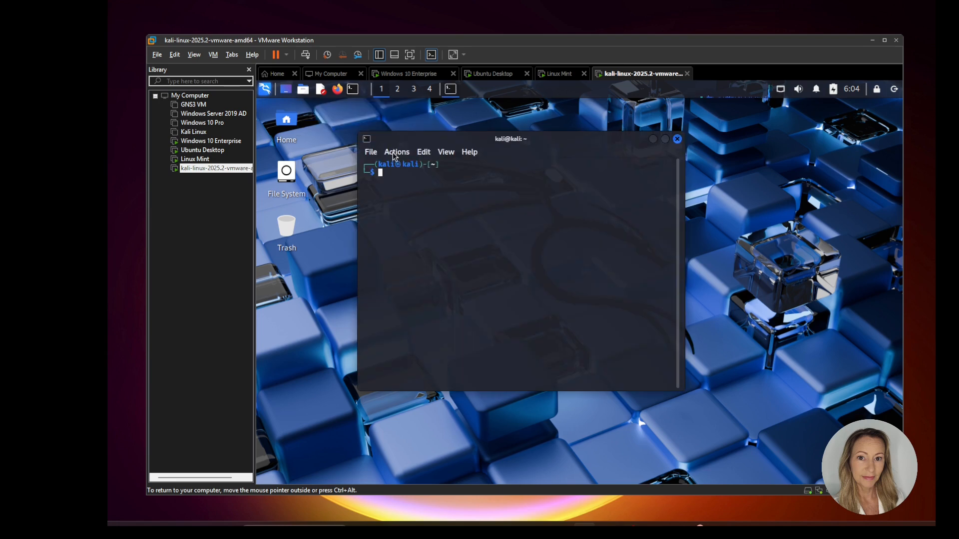
{"action": "type", "text": "ping 192.168.1.5"}
{"action": "key", "text": "Return"}
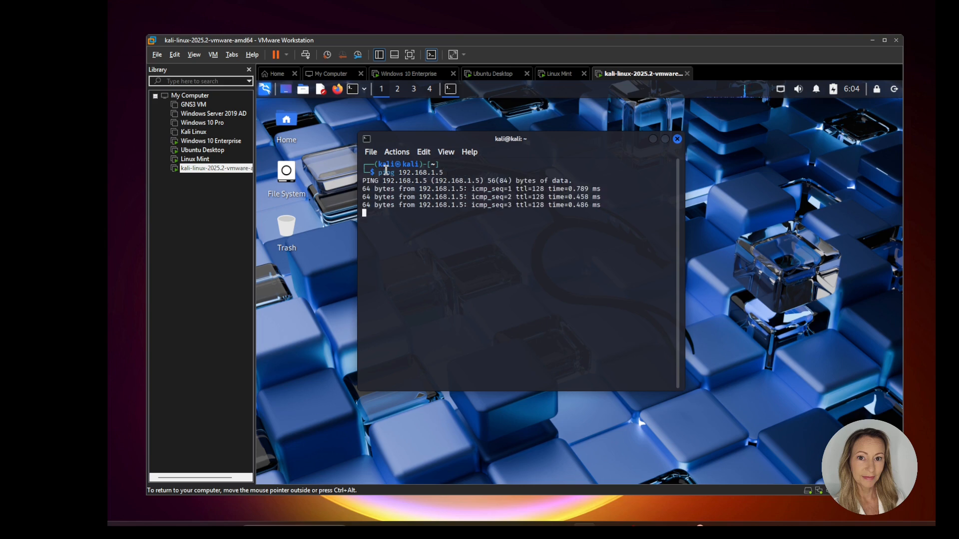
{"action": "key", "text": "ctrl+c"}
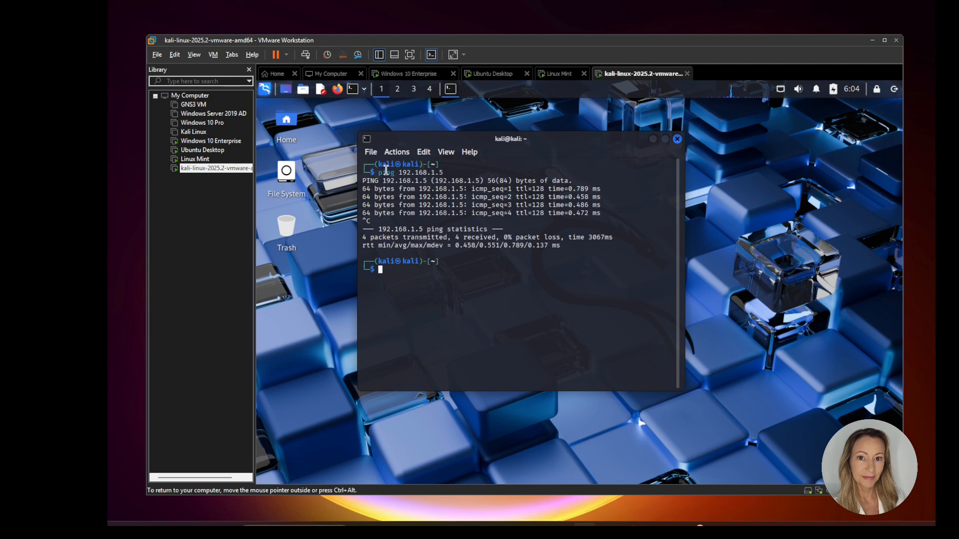
Ping the Ubuntu guest at 192.168.1.10 from the Kali terminal and stop the ping.
{"action": "key", "text": "Up"}
{"action": "key", "text": "Left"}
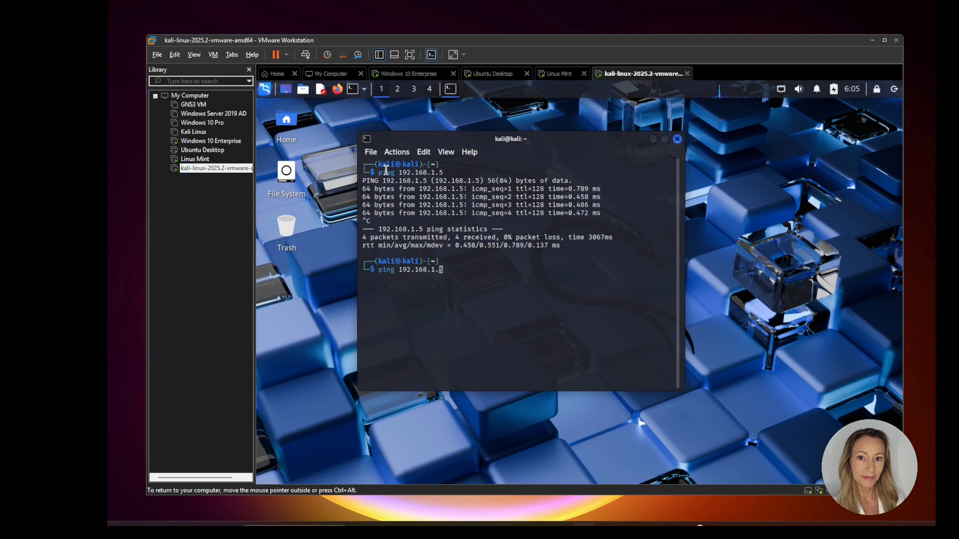
{"action": "key", "text": "Delete"}
{"action": "type", "text": "10"}
{"action": "key", "text": "Return"}
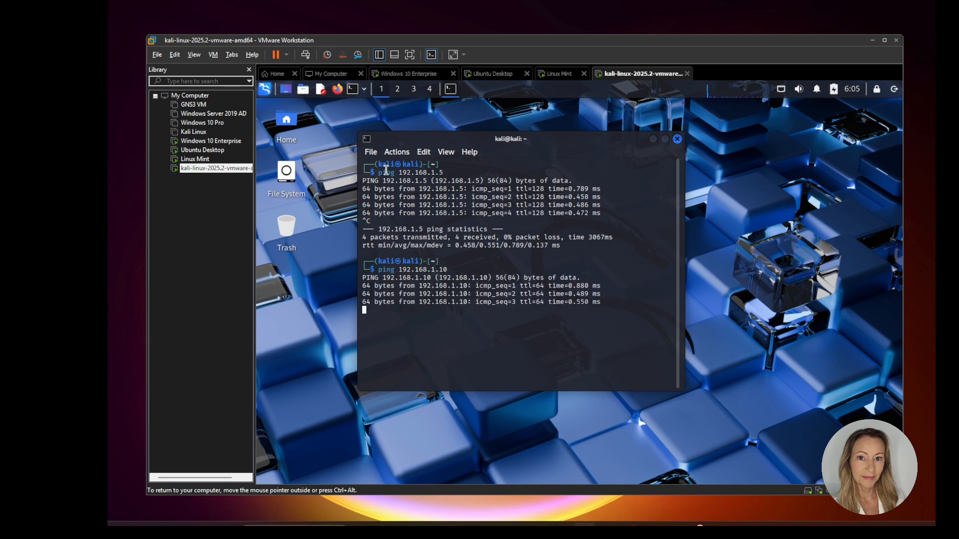
{"action": "key", "text": "ctrl+c"}
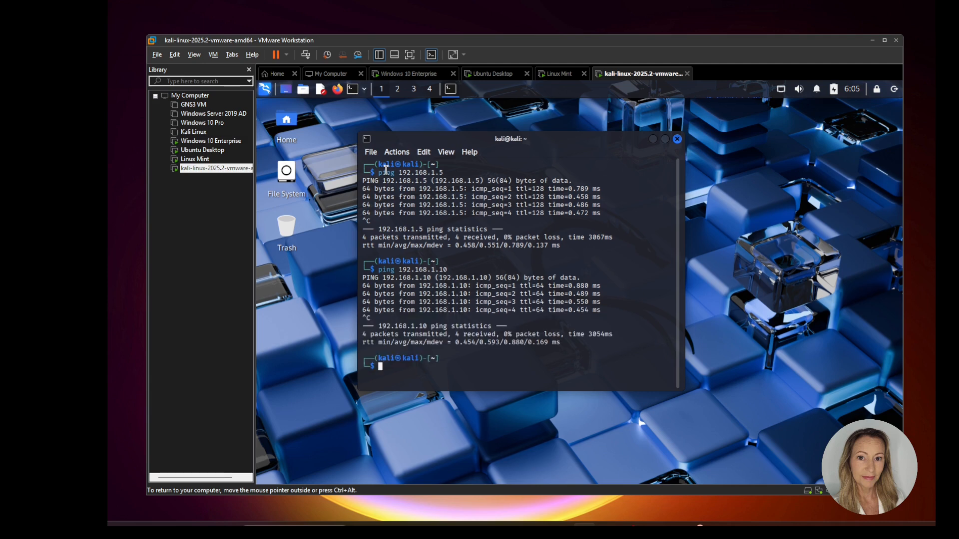
Ping the Linux Mint guest at 192.168.1.15 from the Kali terminal and stop the ping.
{"action": "key", "text": "Up"}
{"action": "key", "text": "Left"}
{"action": "key", "text": "Delete"}
{"action": "type", "text": "5"}
{"action": "key", "text": "Return"}
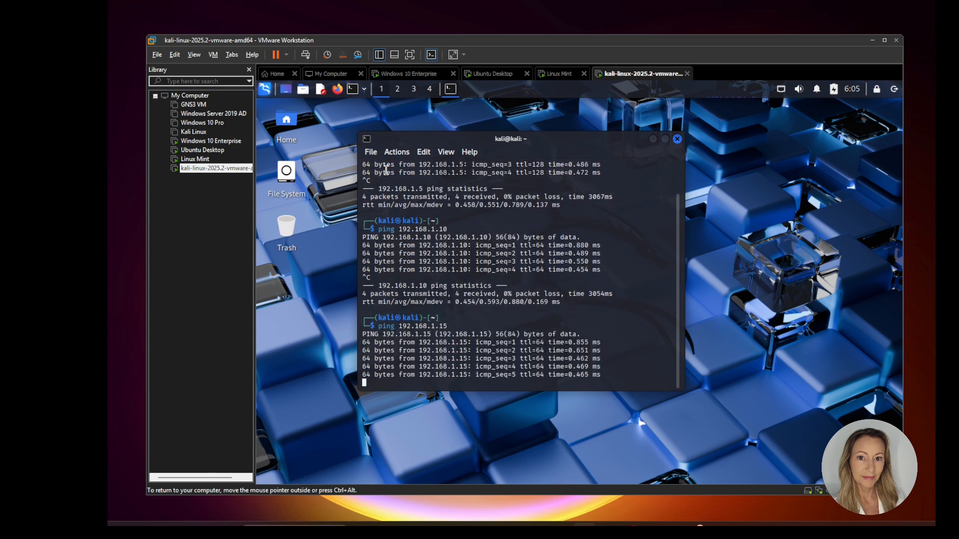
{"action": "key", "text": "ctrl+c"}
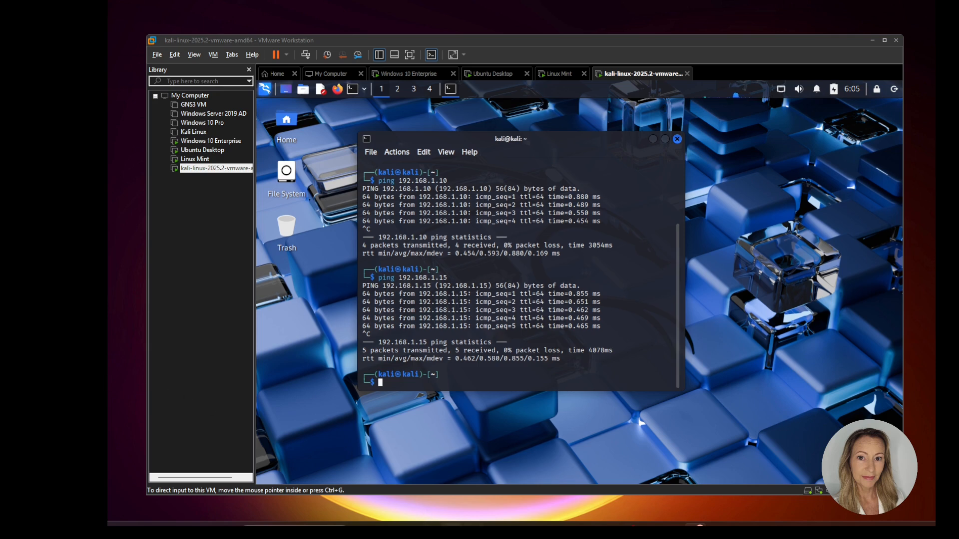
Open Task Manager on the host and examine its memory performance while the VMs are running.
{"action": "right_click", "coordinate": [450, 530]}
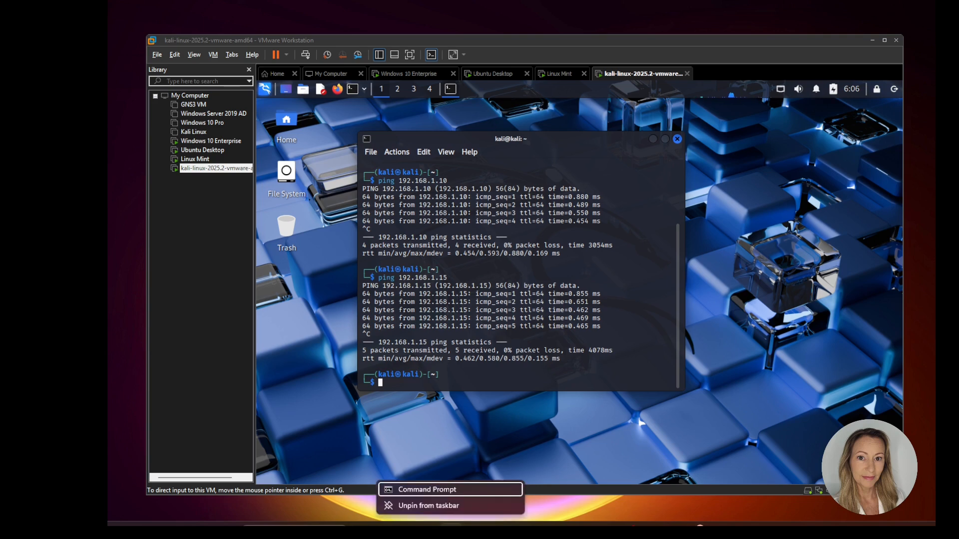
{"action": "right_click", "coordinate": [227, 524]}
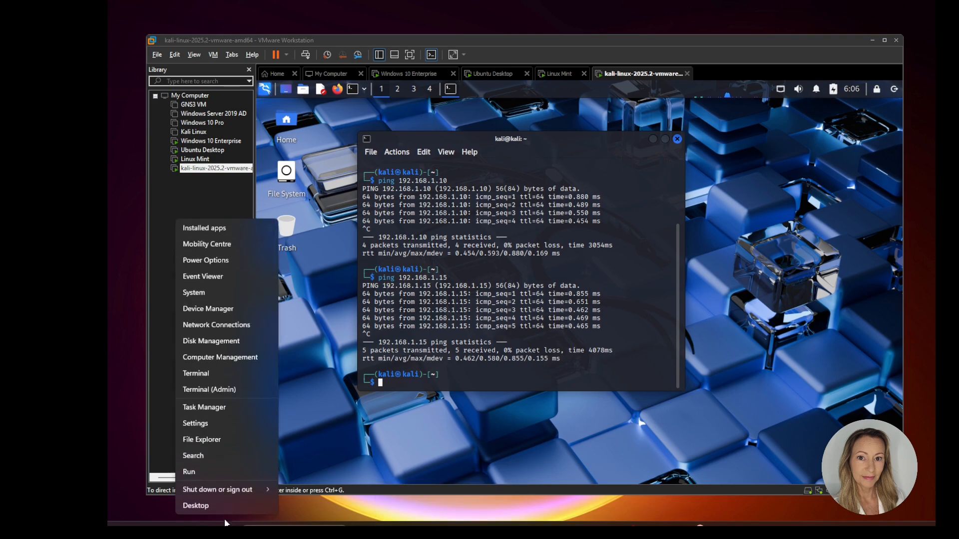
{"action": "left_click", "coordinate": [205, 407]}
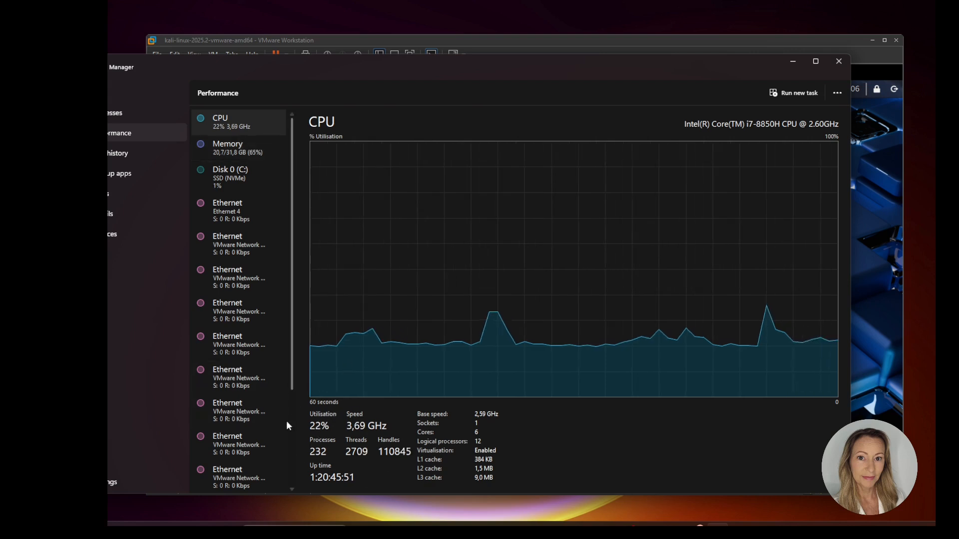
{"action": "left_click", "coordinate": [251, 154]}
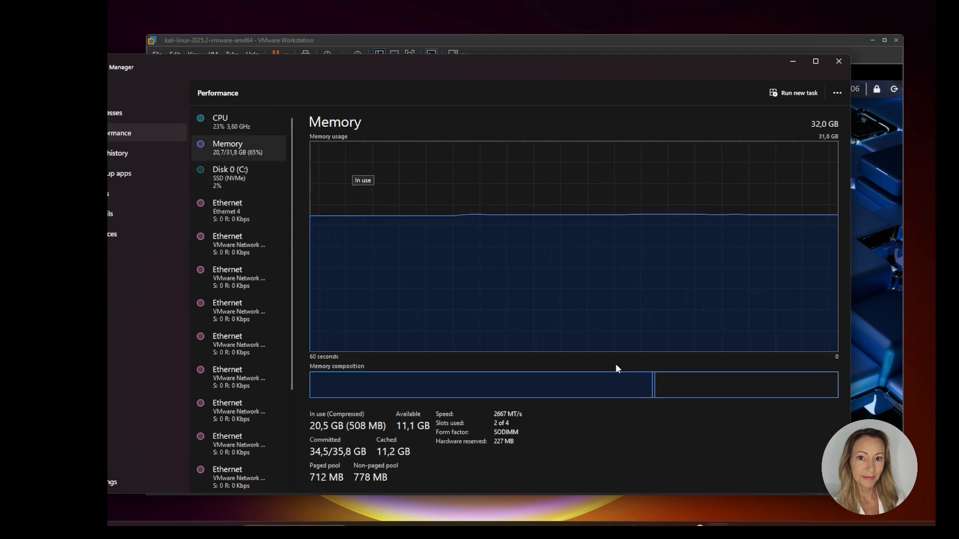